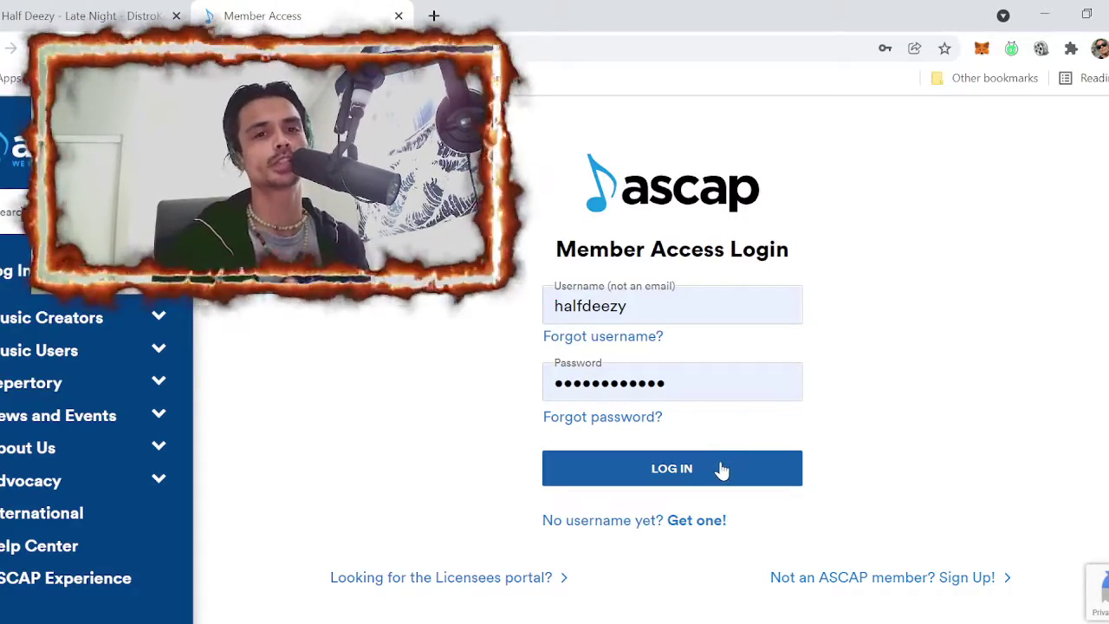
# Log in to ASCAP Member Access with the prefilled credentials and start registering a new work
pyautogui.click(722, 468)
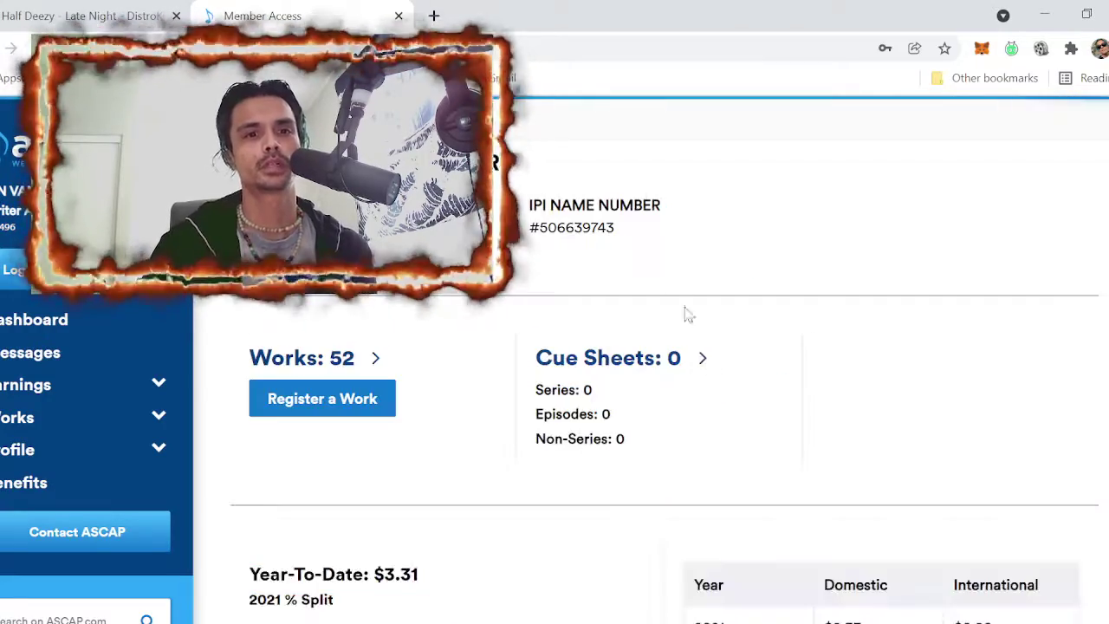
pyautogui.scroll(-1, 416, 398)
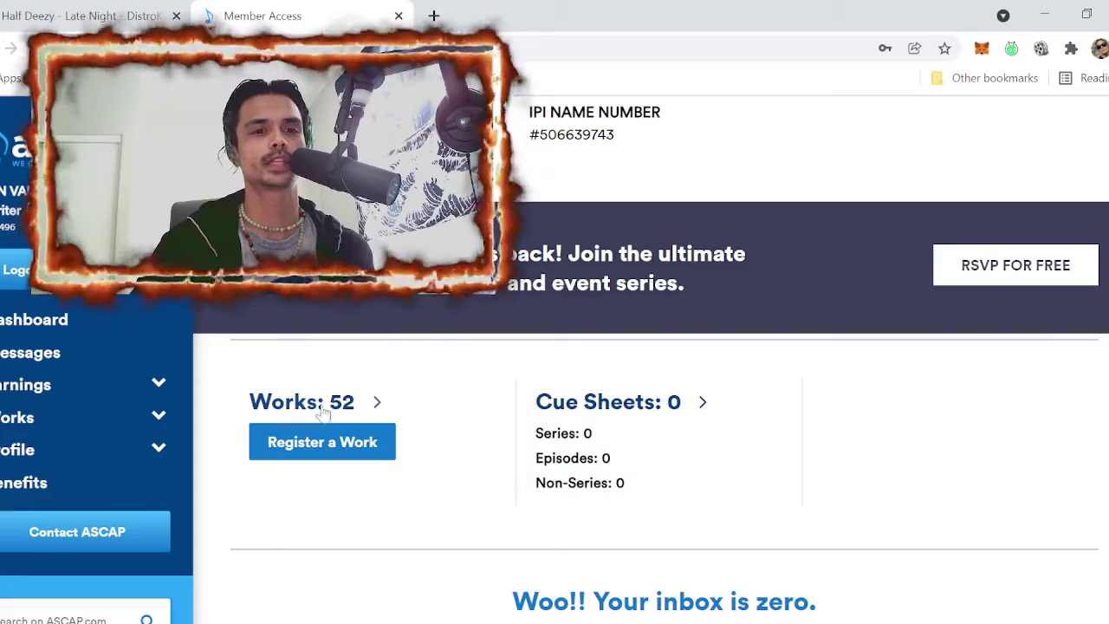
pyautogui.scroll(-1, 438, 468)
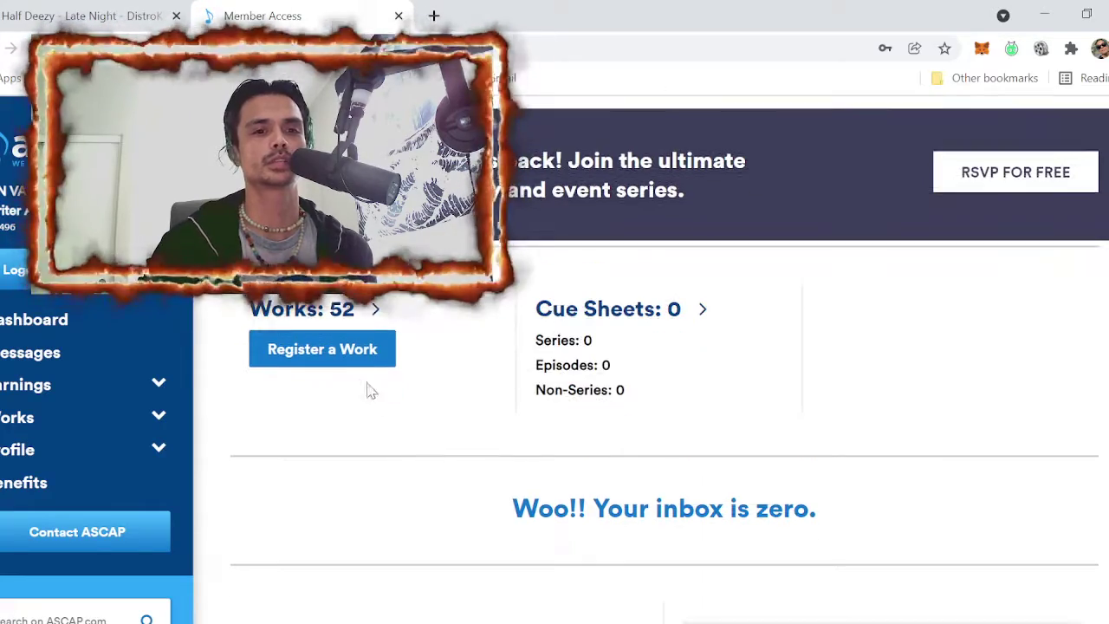
pyautogui.click(364, 354)
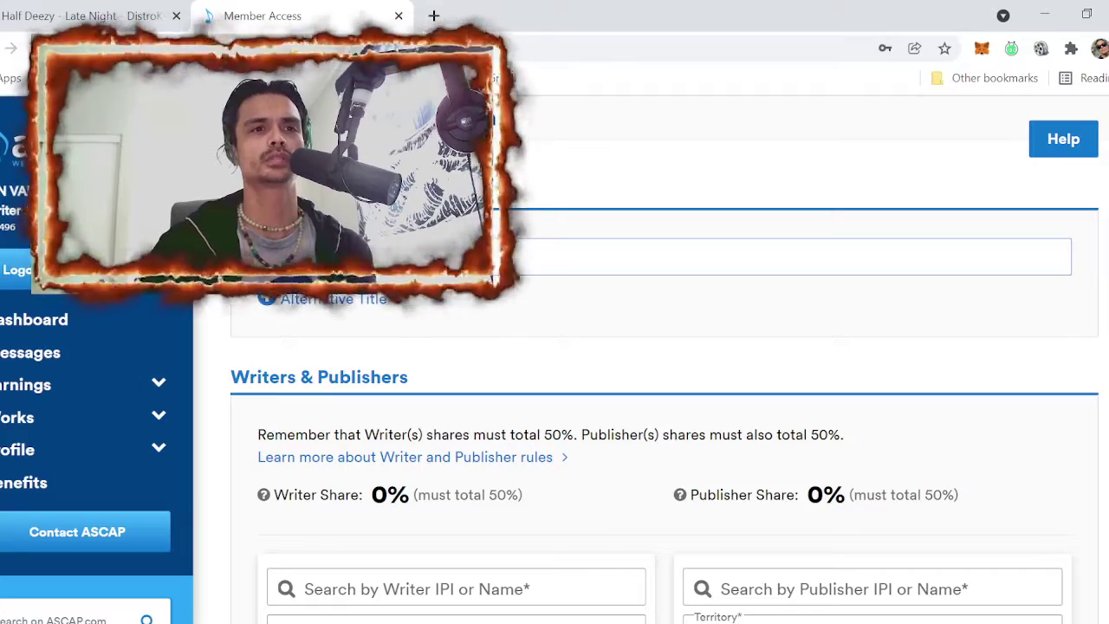
# Switch to DistroKid and open the release page of the single "Live it up"
pyautogui.click(92, 16)
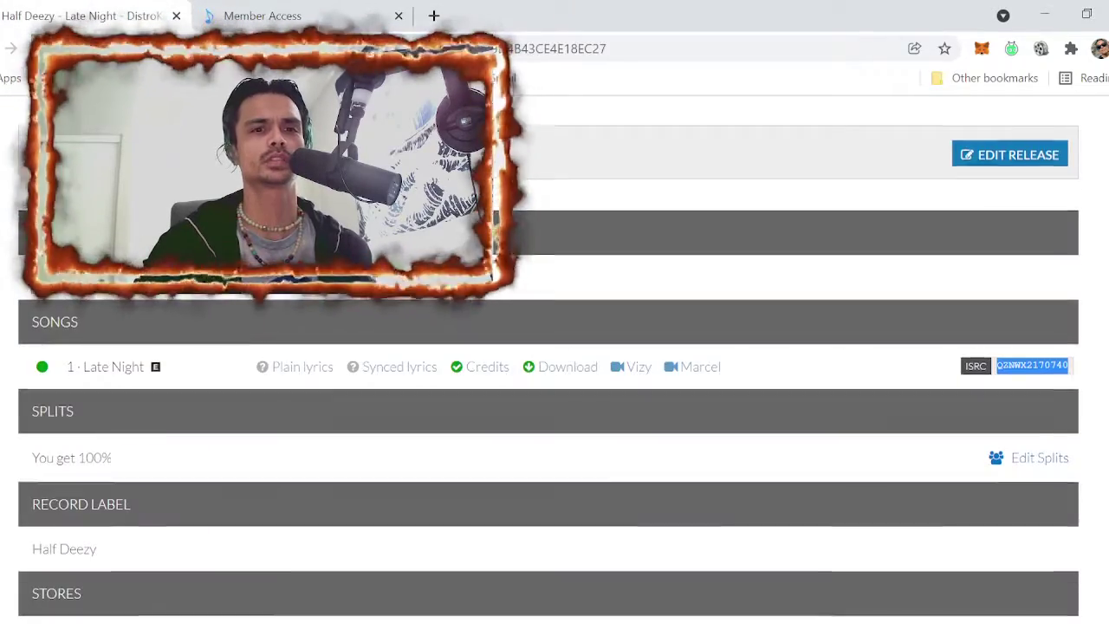
pyautogui.scroll(10, 555, 346)
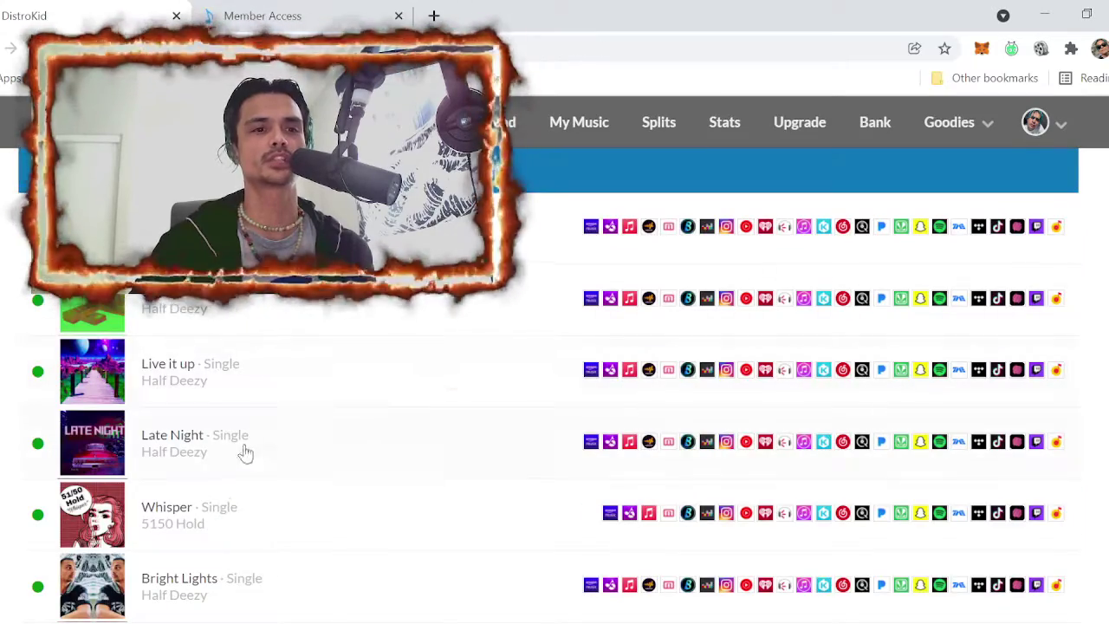
pyautogui.click(230, 394)
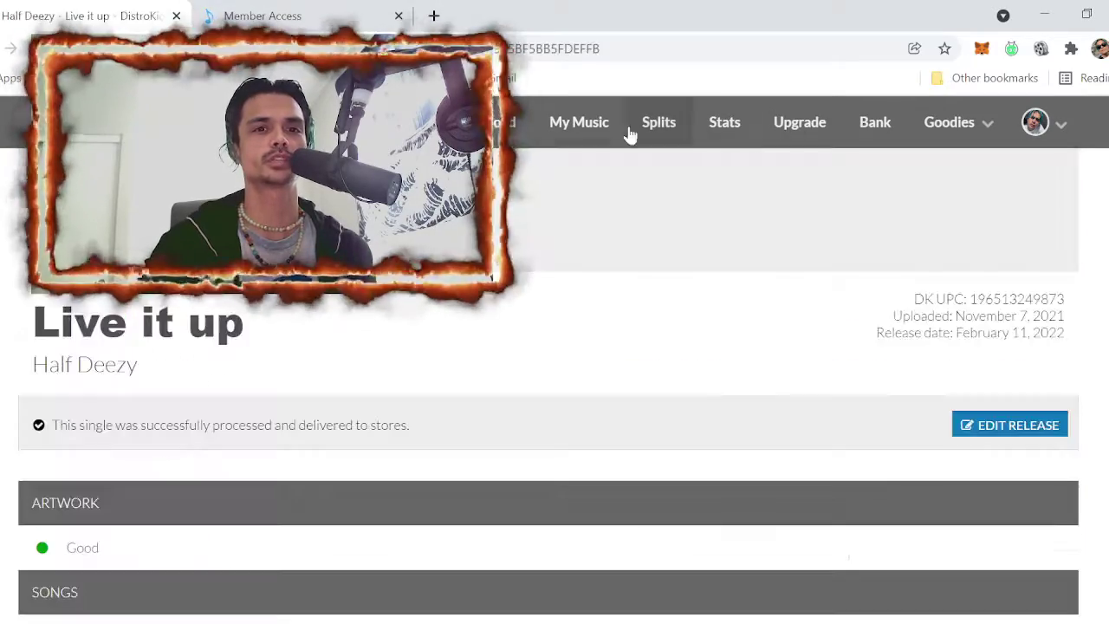
# Return to the ASCAP work registration and choose the account holder from the recent writers as the work's writer
pyautogui.hotkey('ctrl', 'Tab')
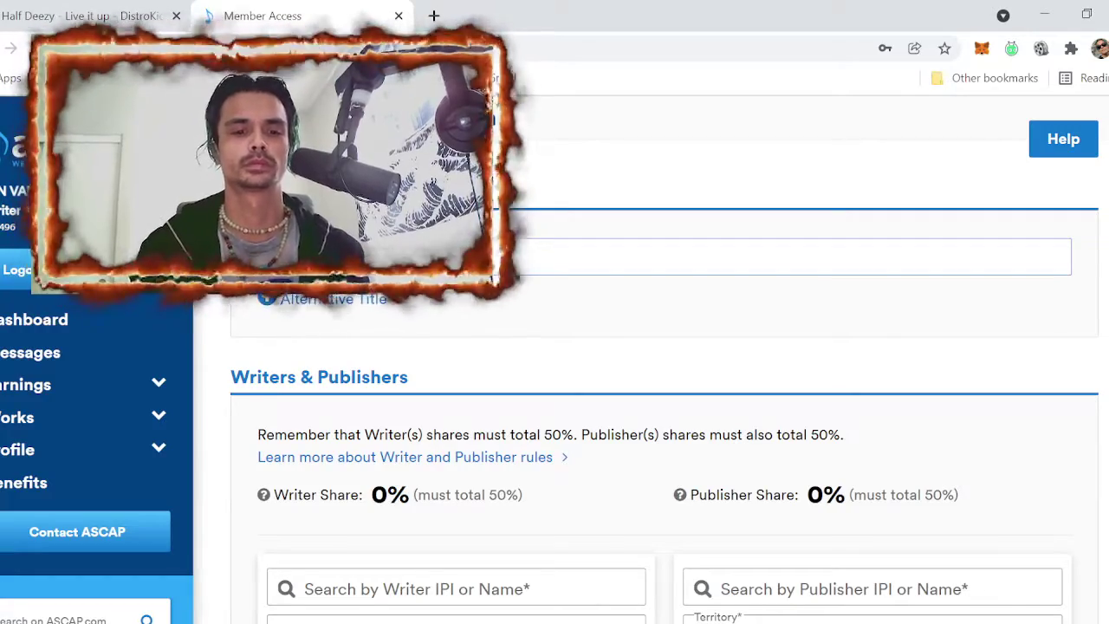
pyautogui.scroll(-3, 411, 407)
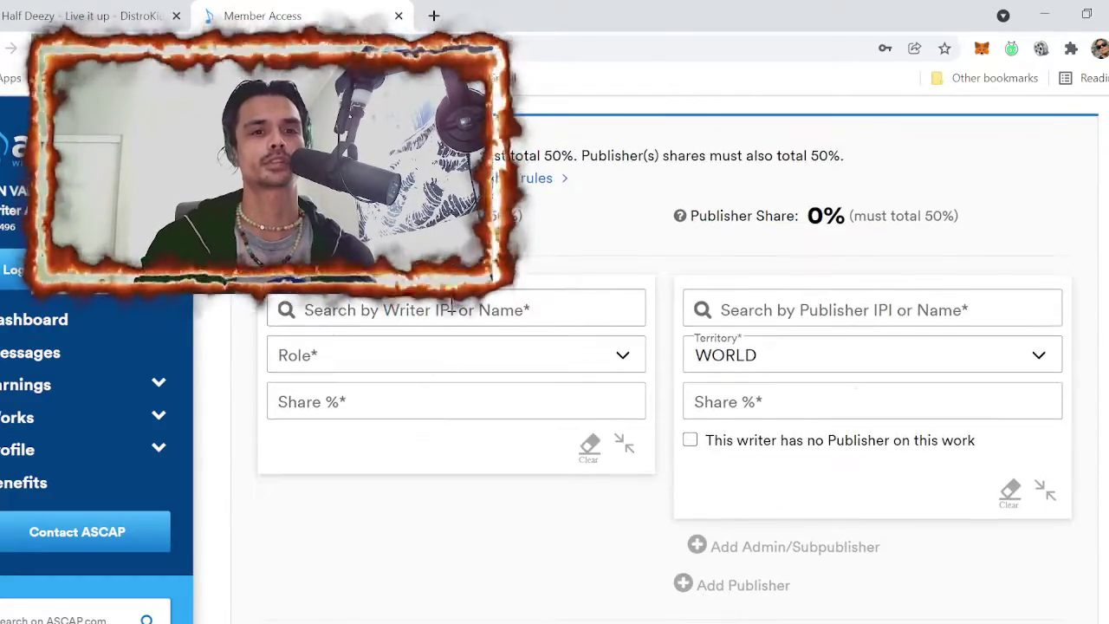
pyautogui.scroll(3, 537, 299)
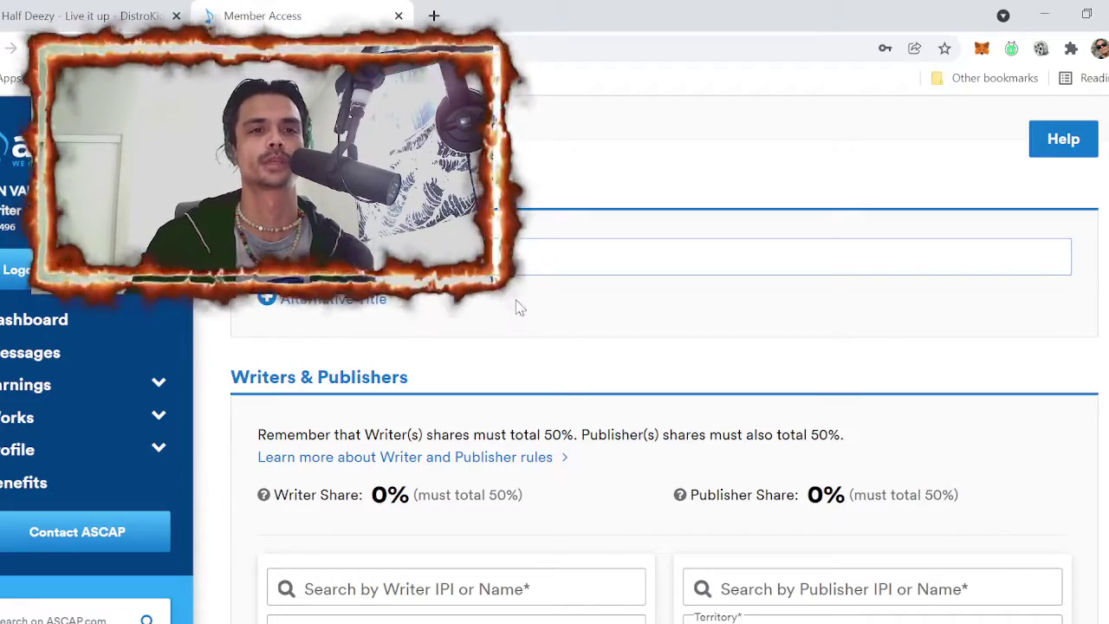
pyautogui.scroll(-3, 489, 362)
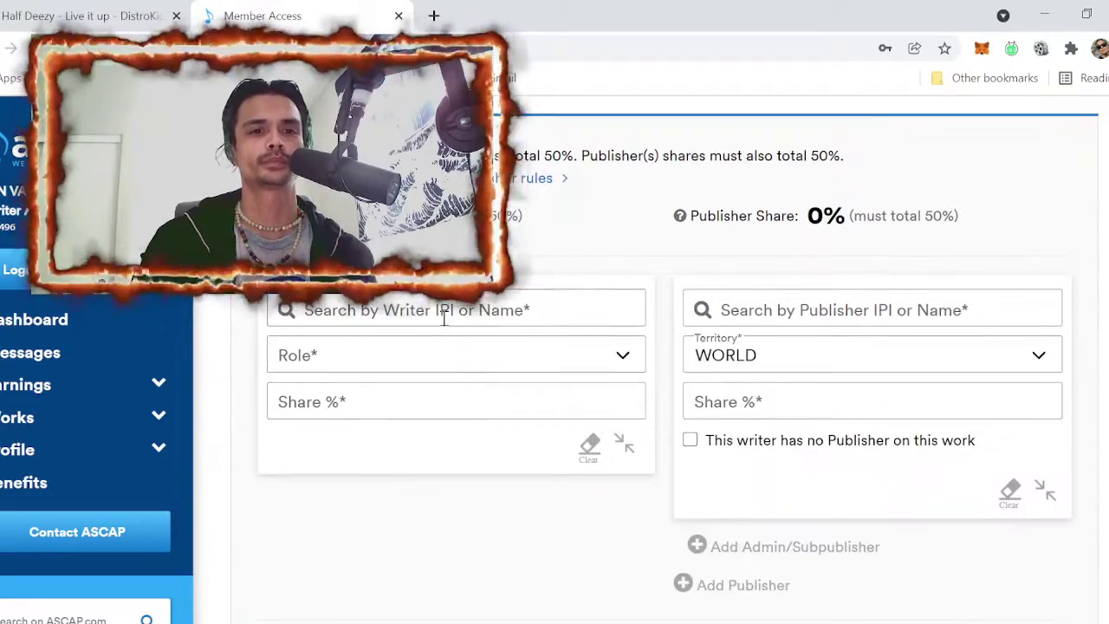
pyautogui.click(443, 314)
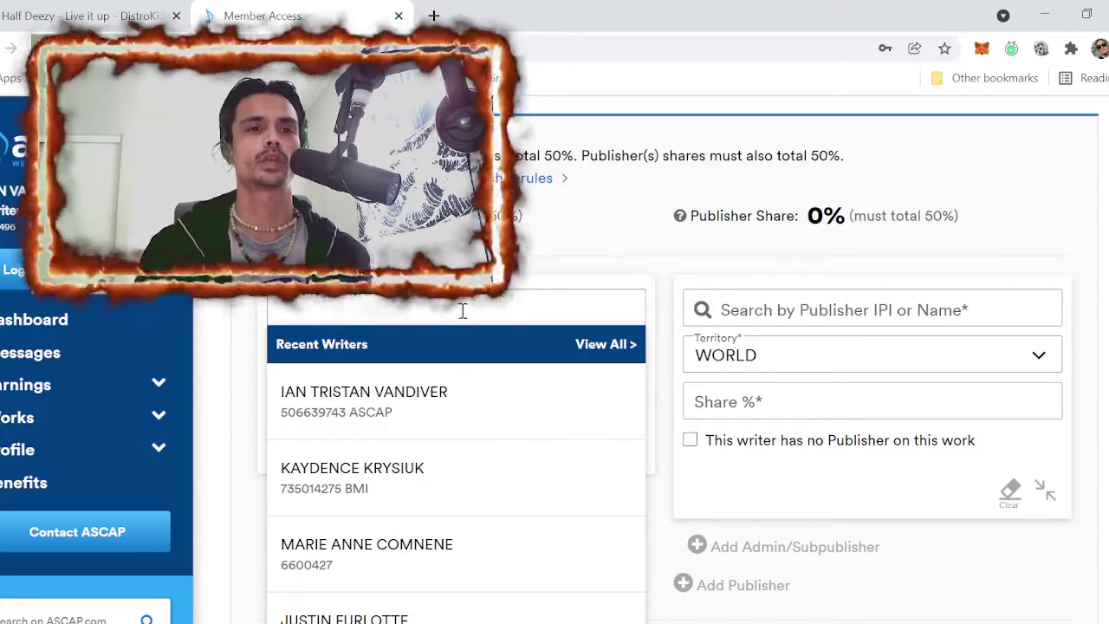
pyautogui.click(424, 418)
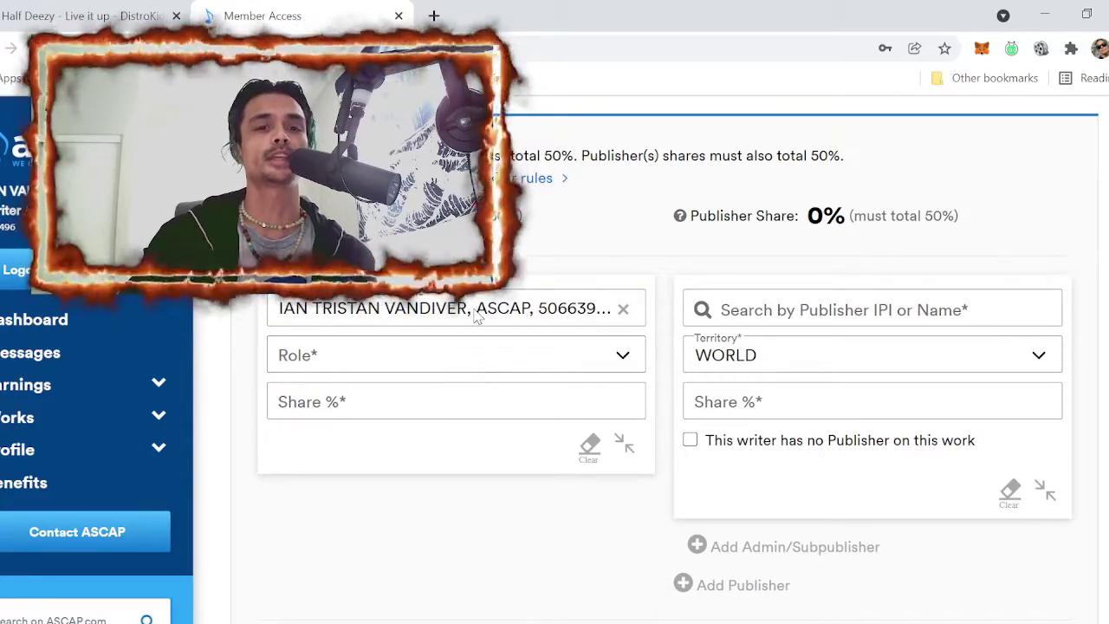
pyautogui.click(622, 309)
pyautogui.click(555, 309)
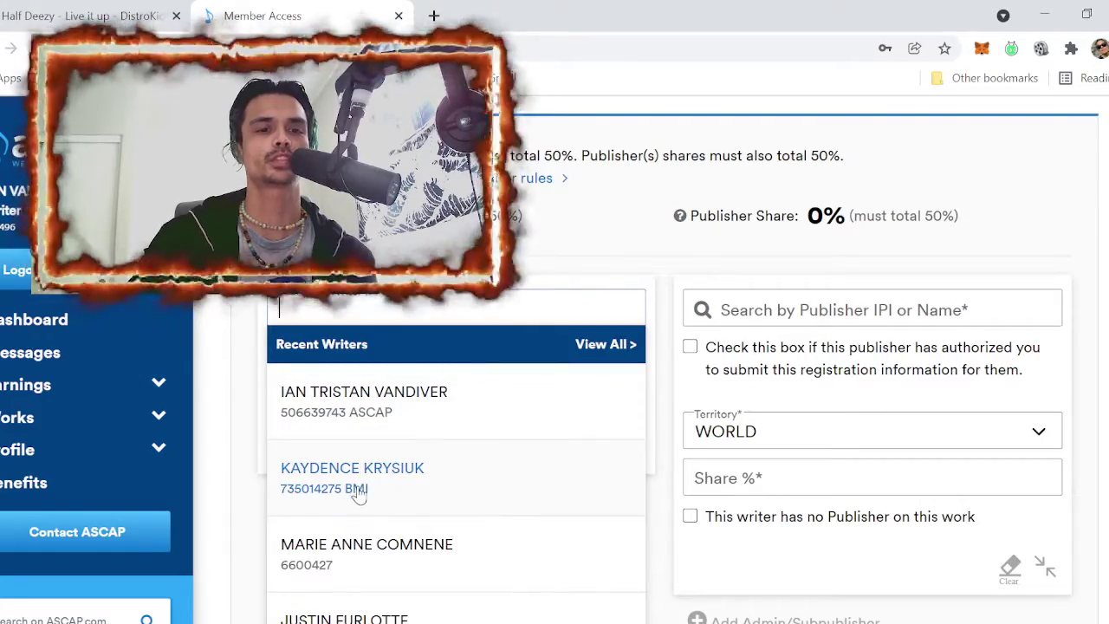
pyautogui.click(382, 406)
# Set the writer's role to Composer/Author and the writer share to 50%
pyautogui.click(399, 354)
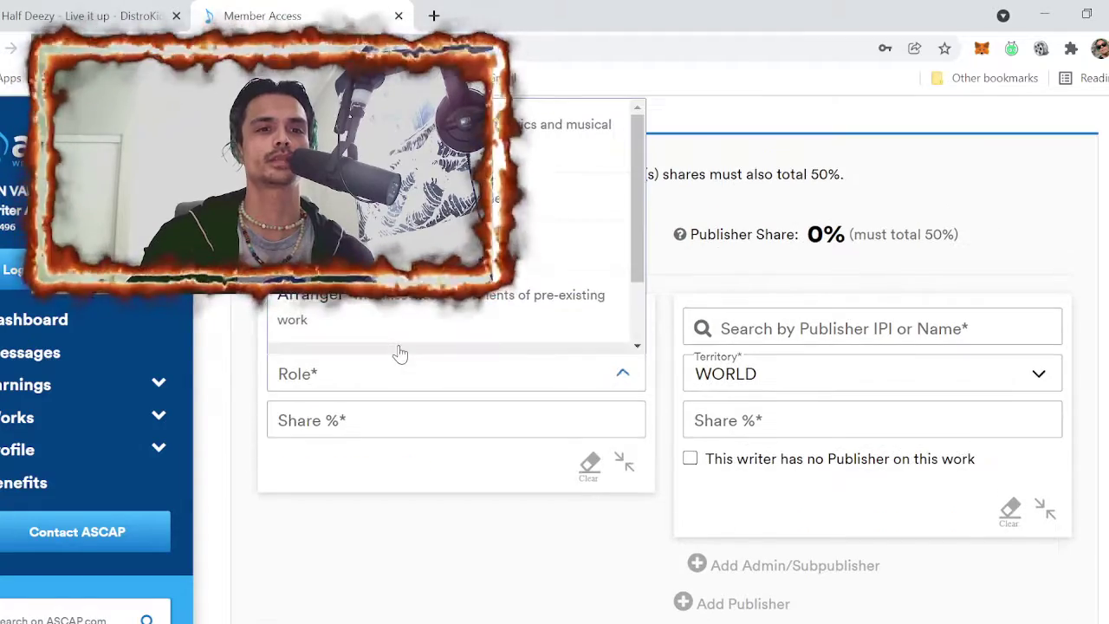
pyautogui.click(520, 137)
pyautogui.click(445, 416)
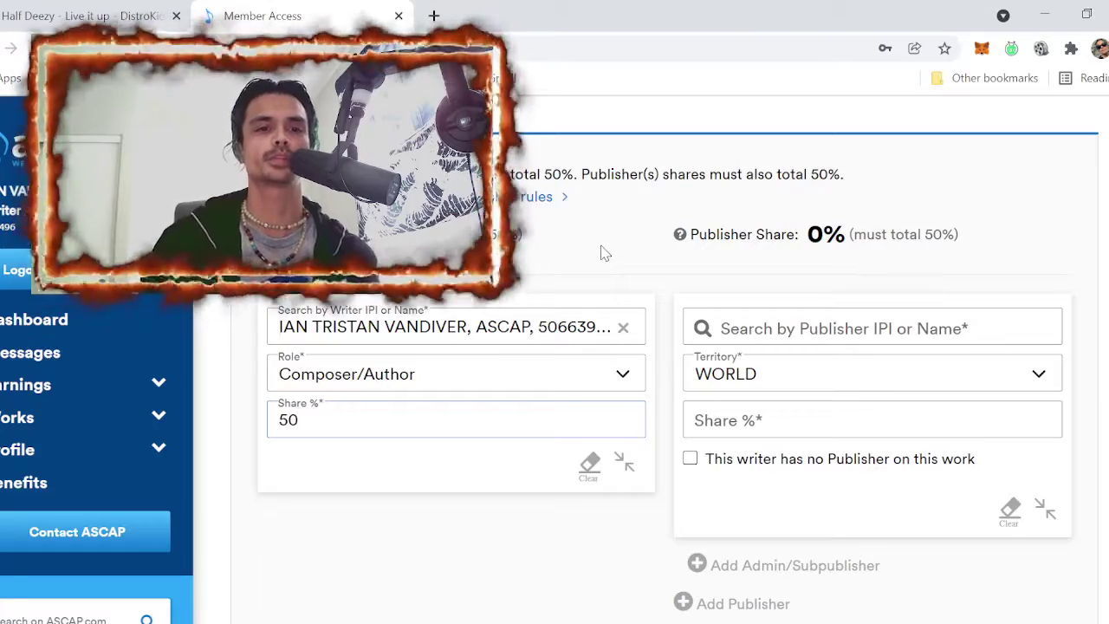
# Choose HALF DEAD RECORDS as the publisher and set its share to 50%
pyautogui.click(825, 335)
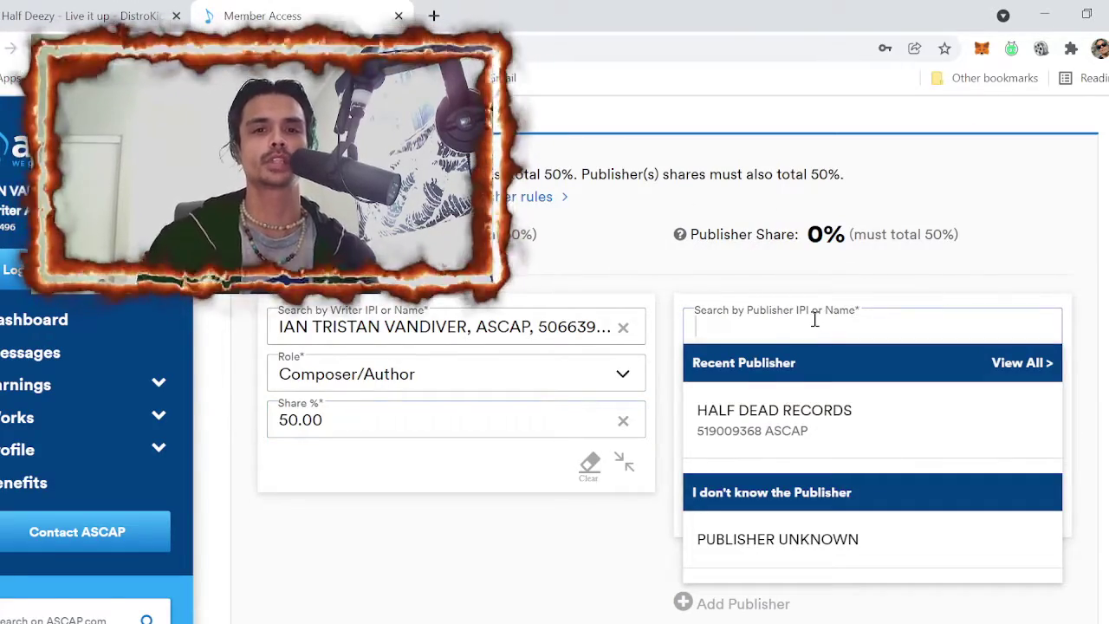
pyautogui.click(829, 416)
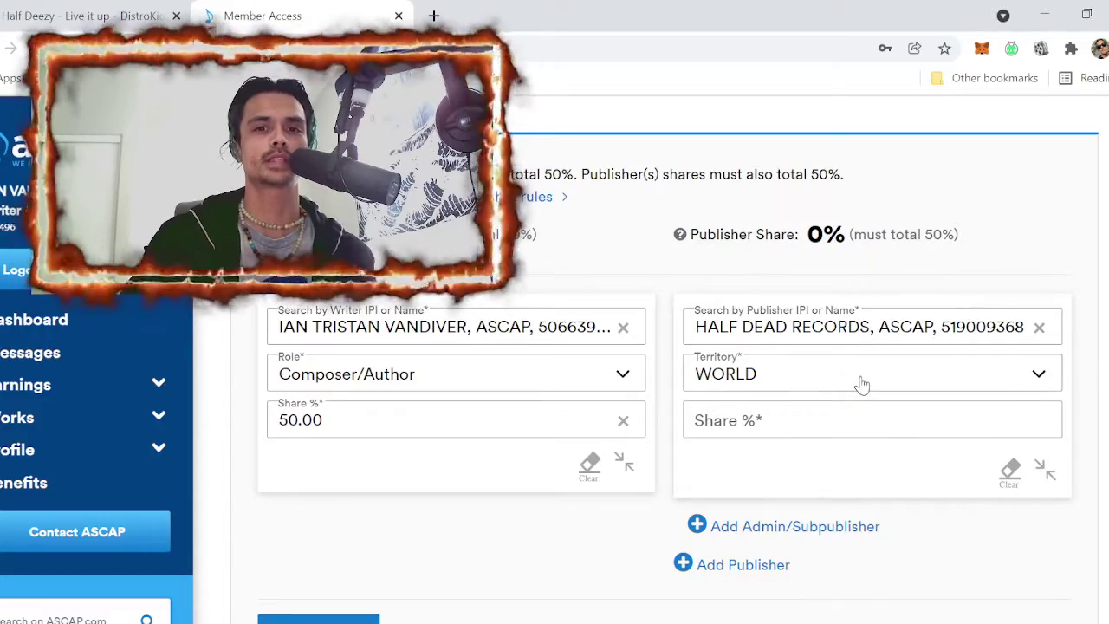
pyautogui.click(837, 426)
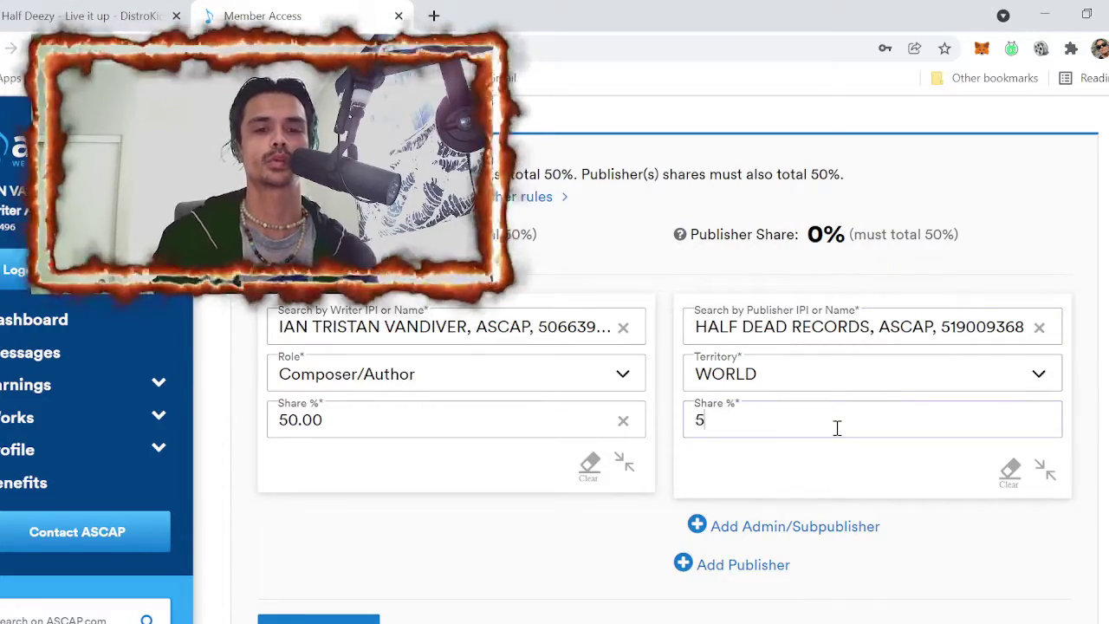
pyautogui.click(1027, 532)
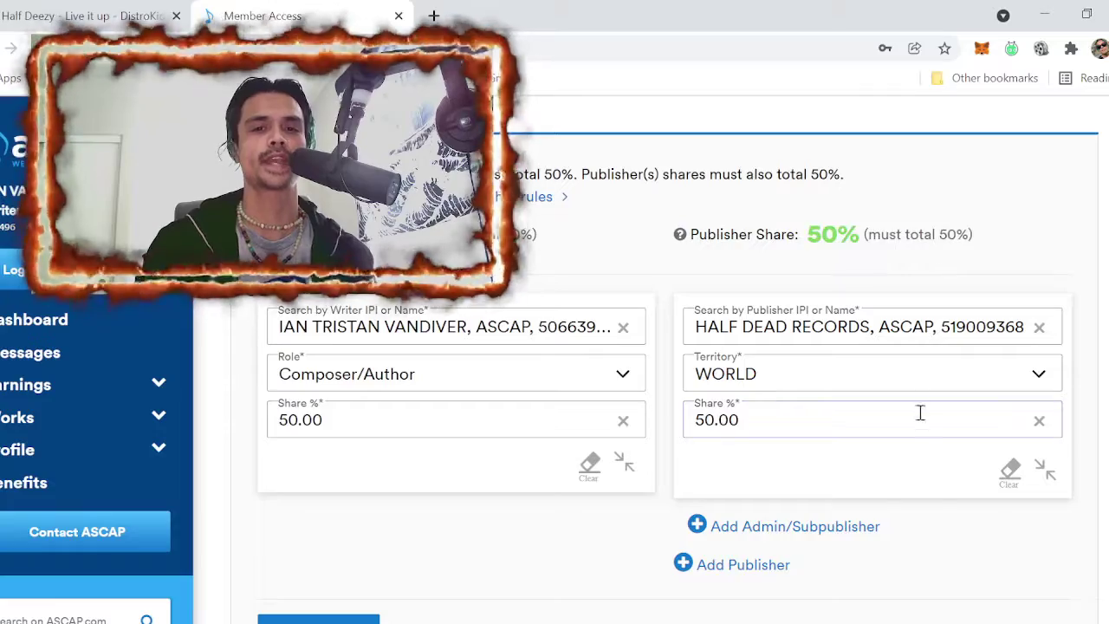
# Expand the section on whether the work has been recorded and enter recording artist "Half Deezy" and sound recording title "Live it up"
pyautogui.scroll(2, 918, 398)
pyautogui.scroll(-3, 563, 496)
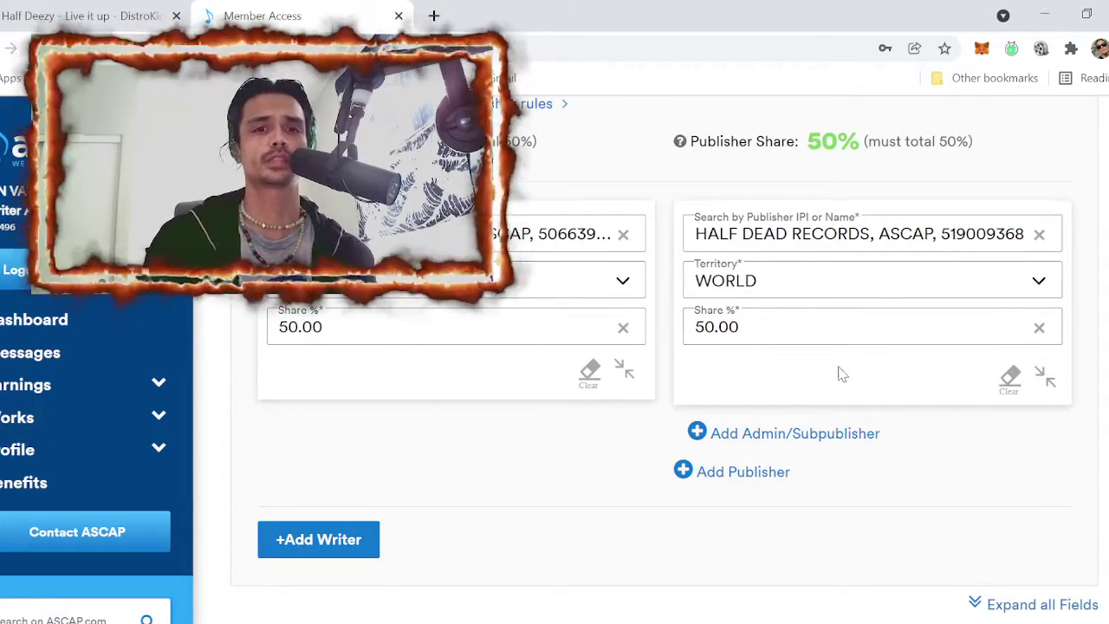
pyautogui.scroll(-3, 893, 381)
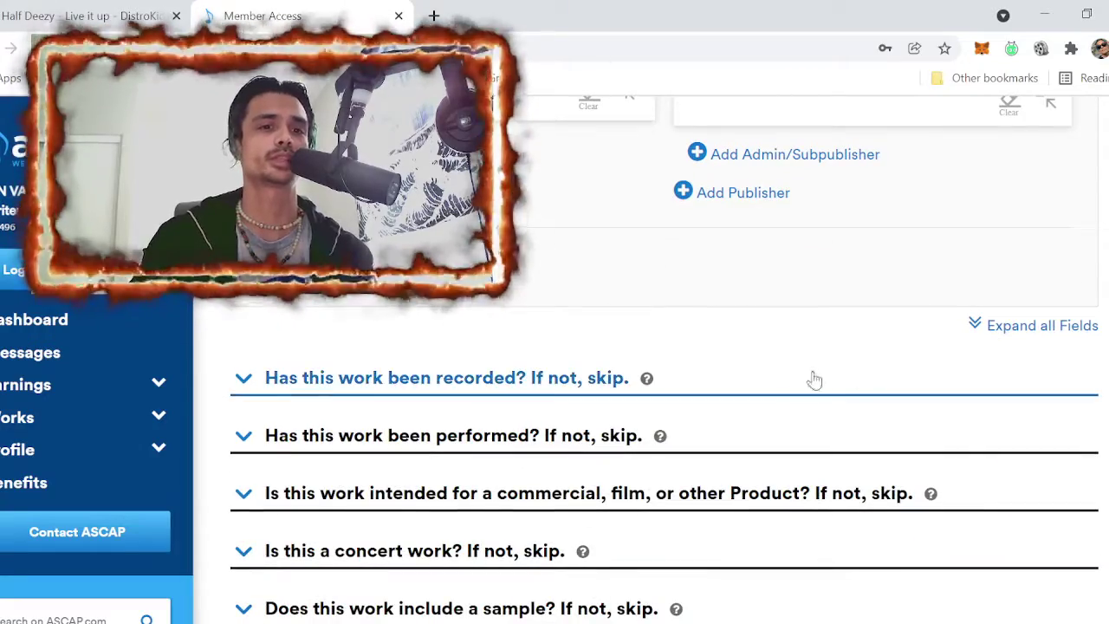
pyautogui.click(527, 390)
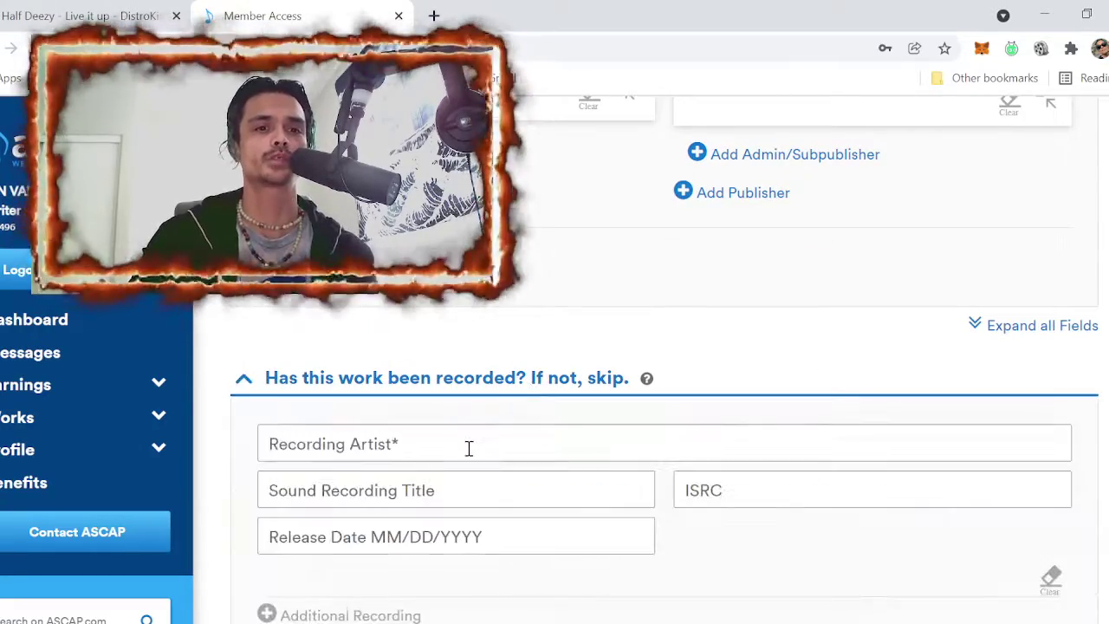
pyautogui.click(495, 440)
pyautogui.write('Half Deezy')
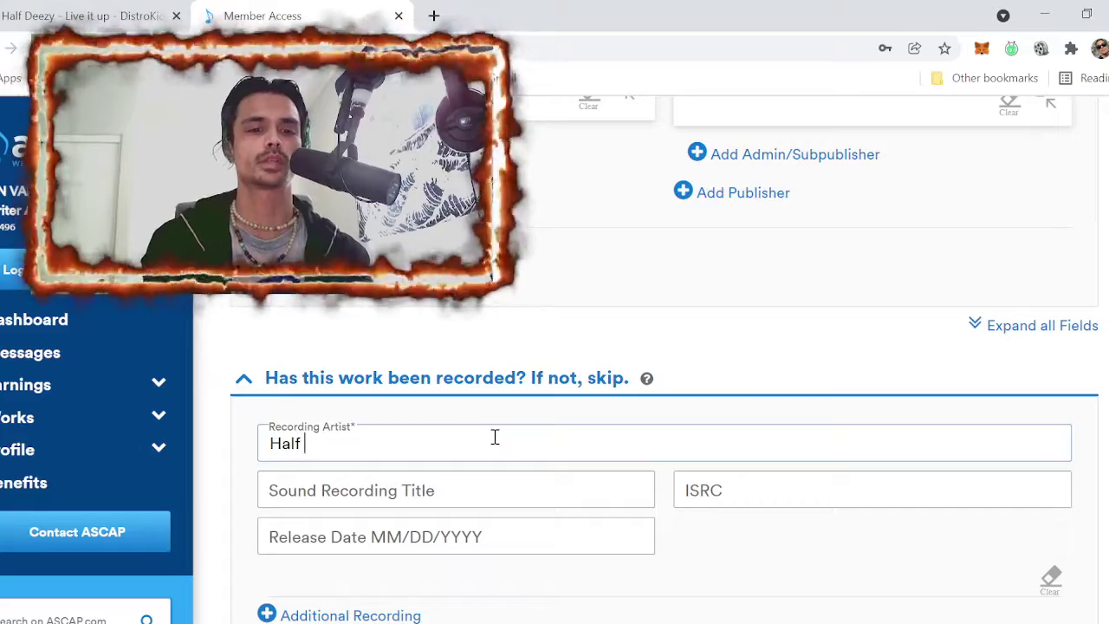
pyautogui.click(476, 485)
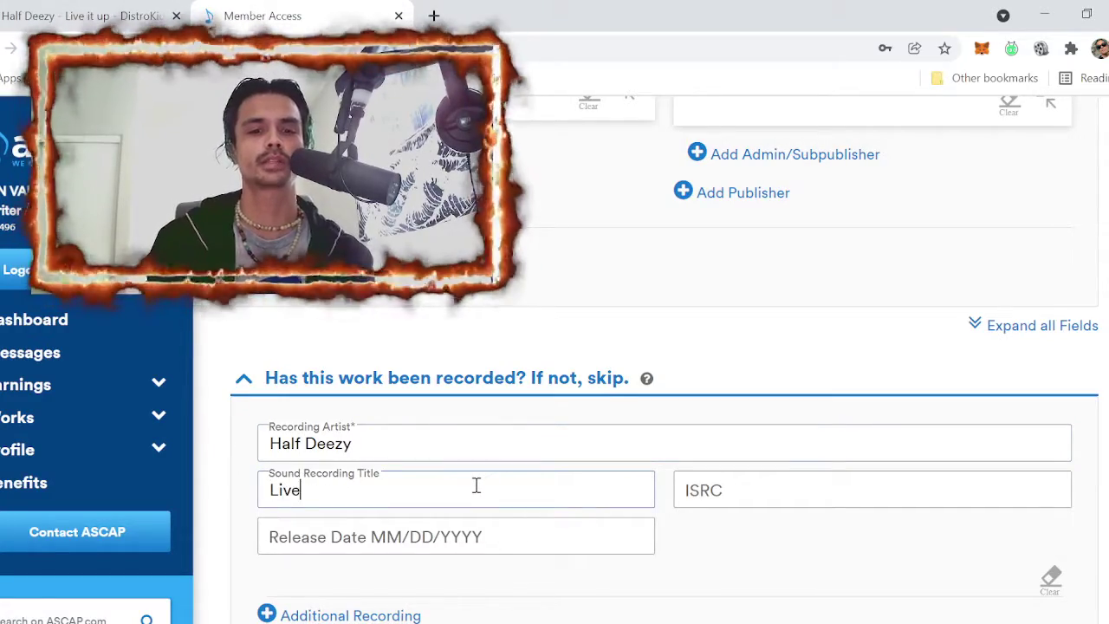
pyautogui.write('Live it up')
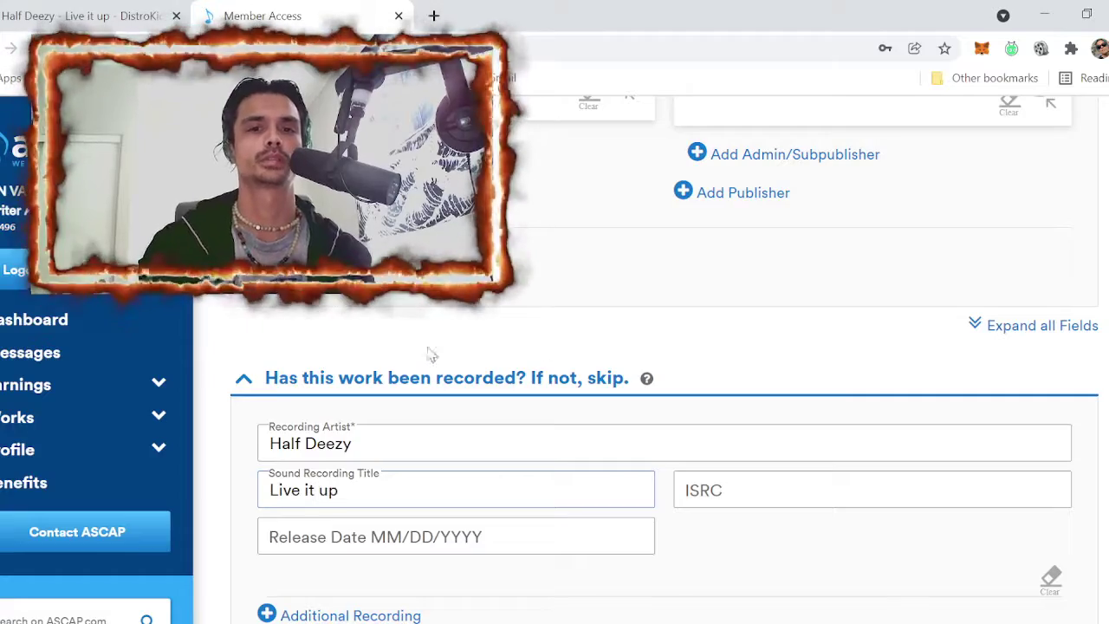
# Copy the ISRC of "Live it up" from its DistroKid release page and paste it into the recording's ISRC field in ASCAP
pyautogui.click(840, 479)
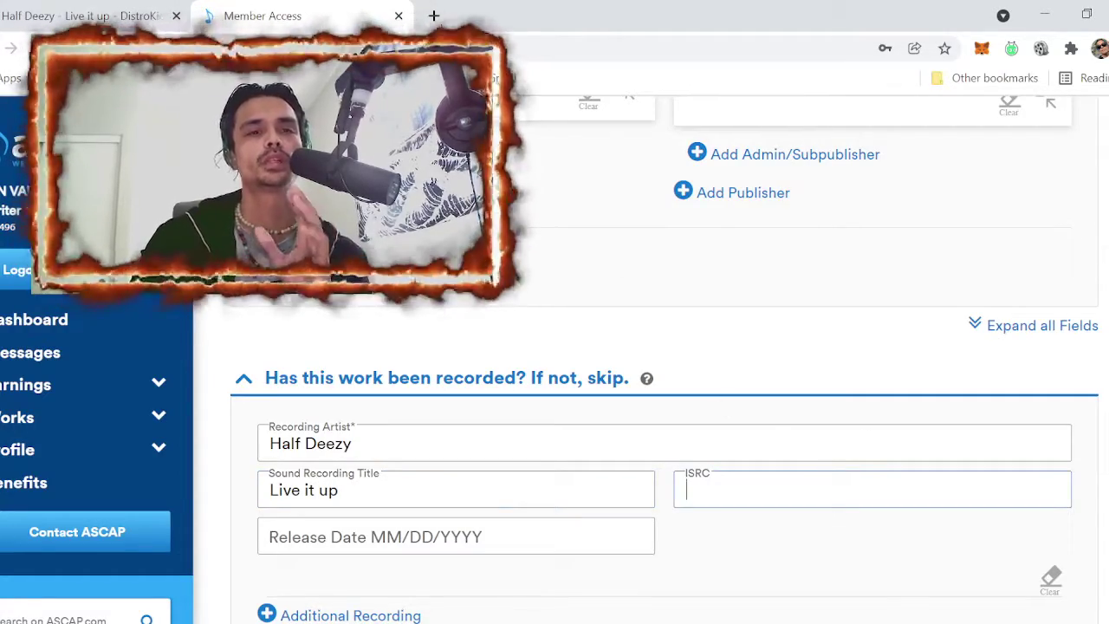
pyautogui.click(39, 19)
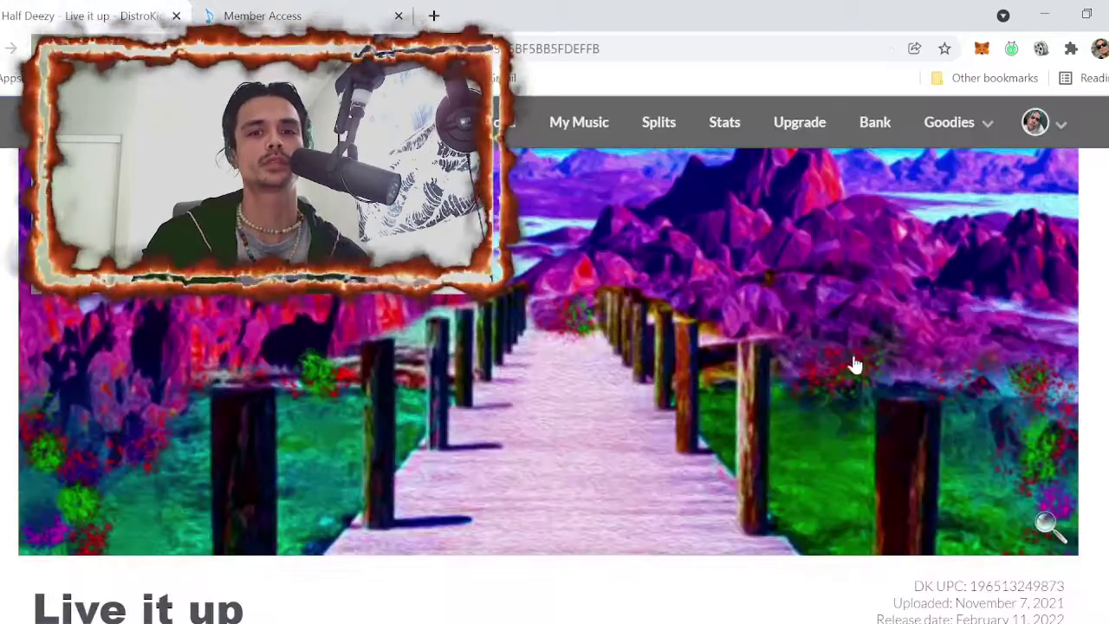
pyautogui.scroll(-5, 876, 354)
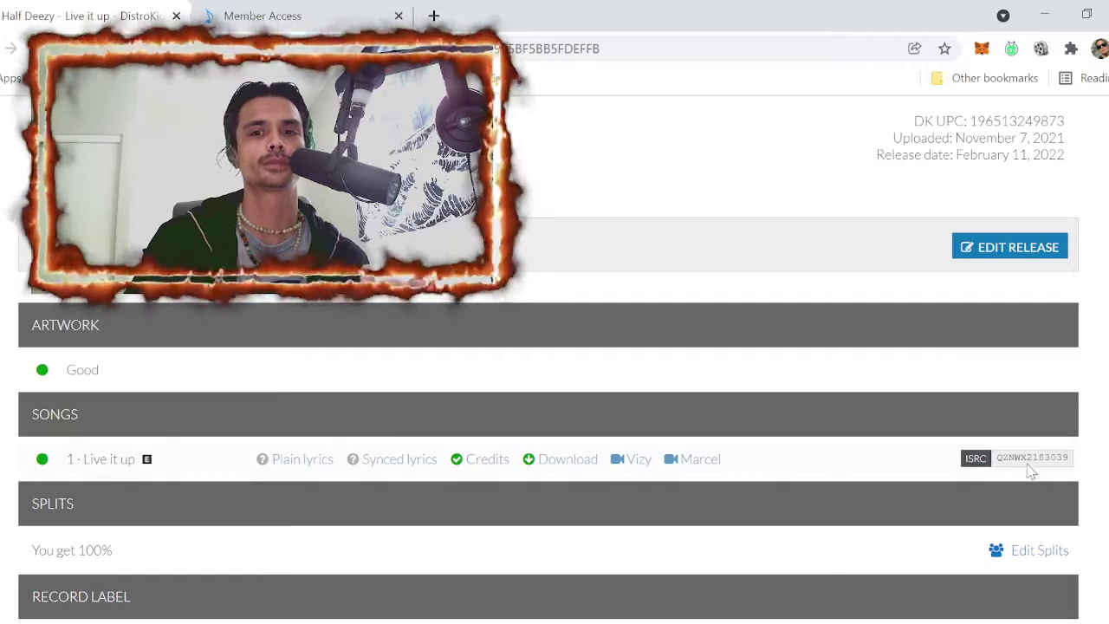
pyautogui.doubleClick(1029, 459)
pyautogui.hotkey('ctrl', 'c')
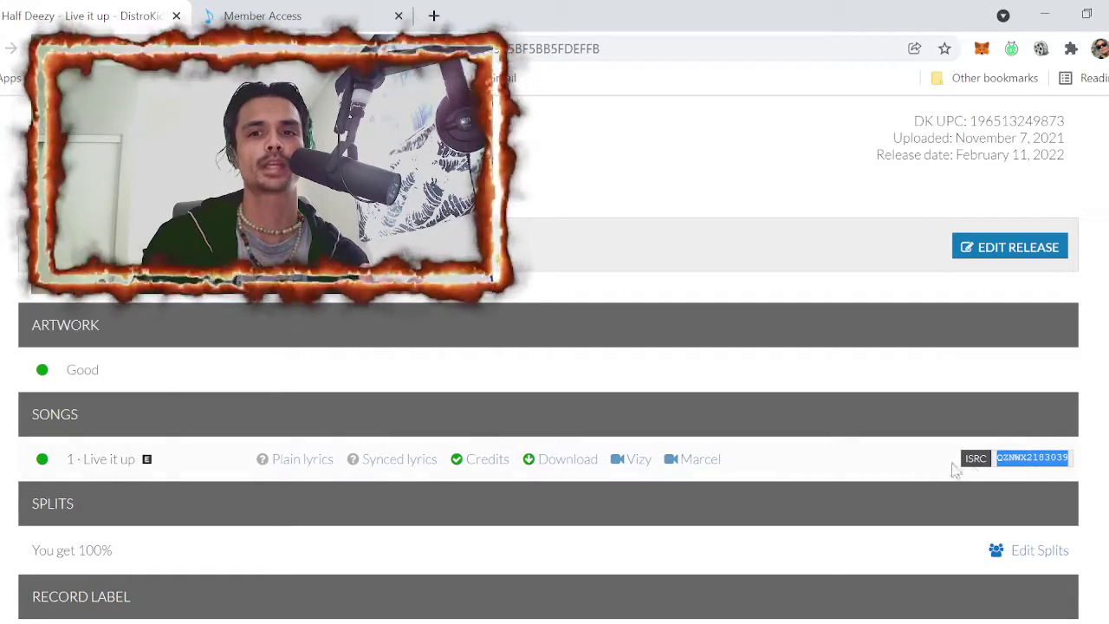
pyautogui.tripleClick(927, 458)
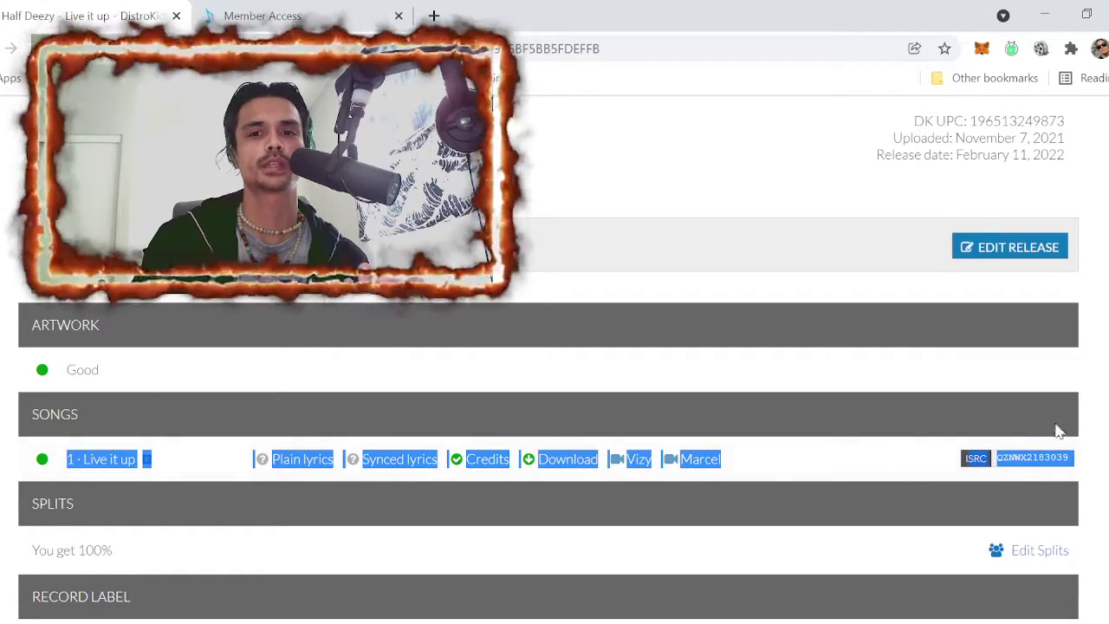
pyautogui.click(294, 12)
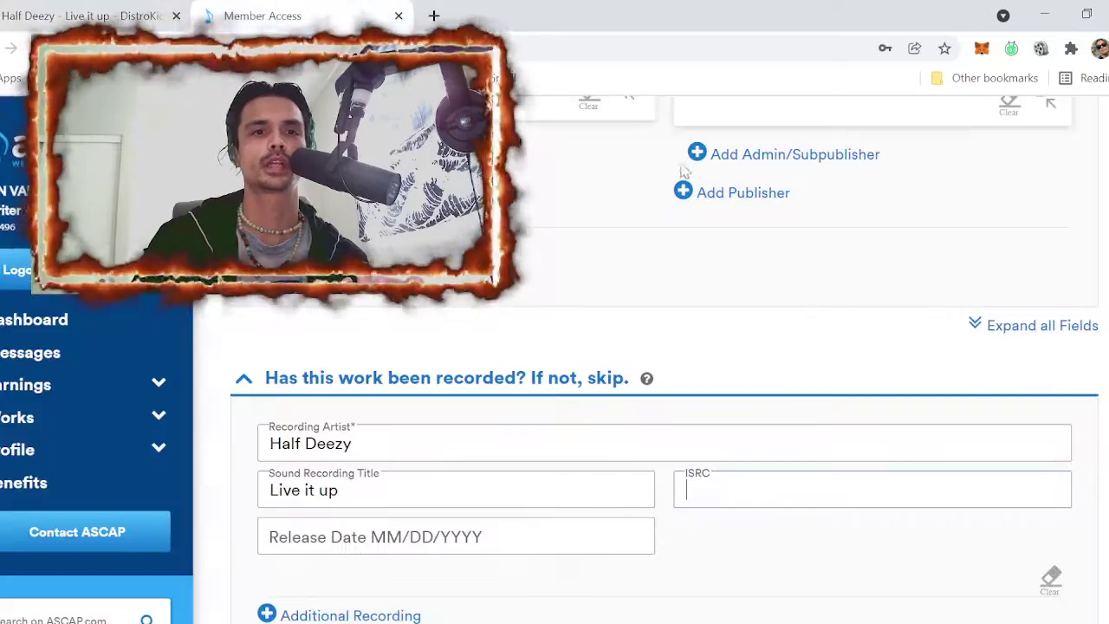
pyautogui.click(822, 493)
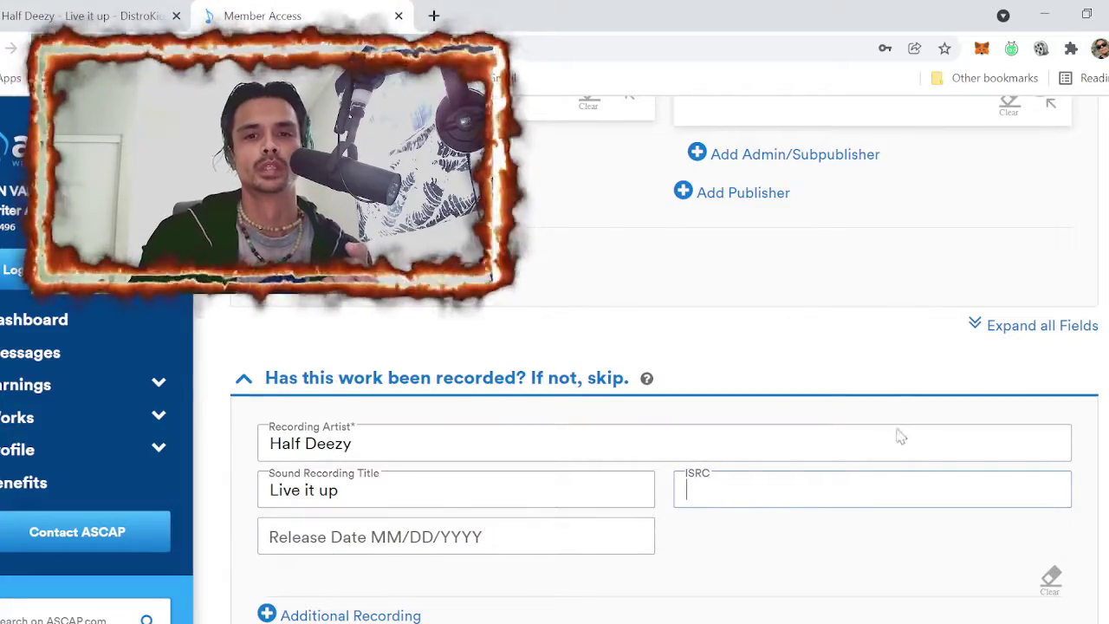
pyautogui.hotkey('ctrl', 'v')
# Look up the release date on the song's DistroKid page and enter 02/11/2022 as the recording's release date in ASCAP
pyautogui.click(121, 12)
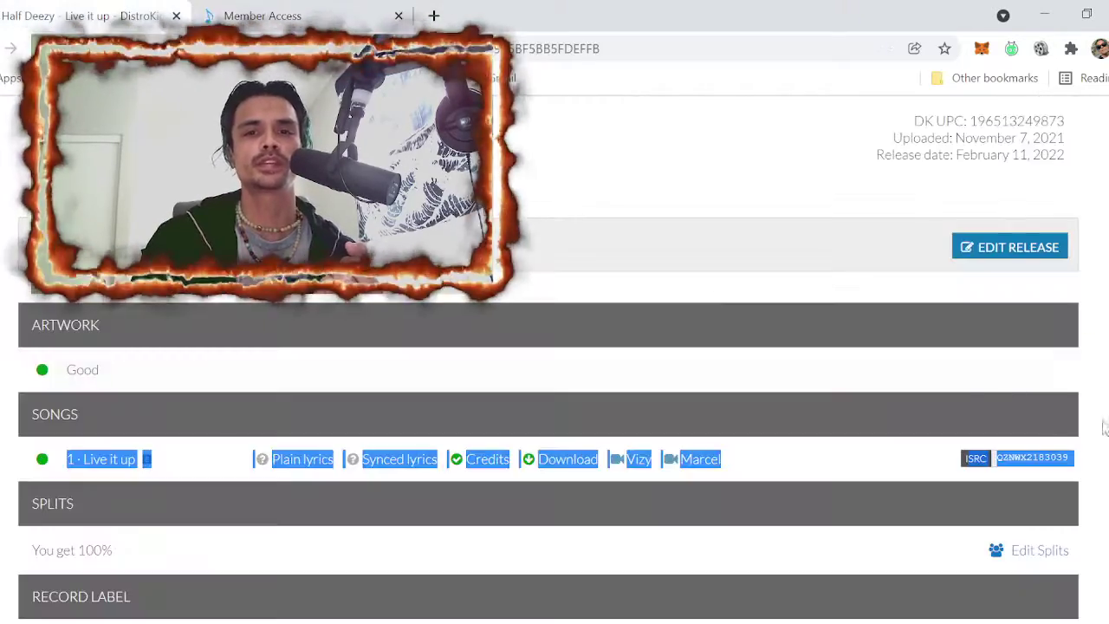
pyautogui.scroll(3, 908, 341)
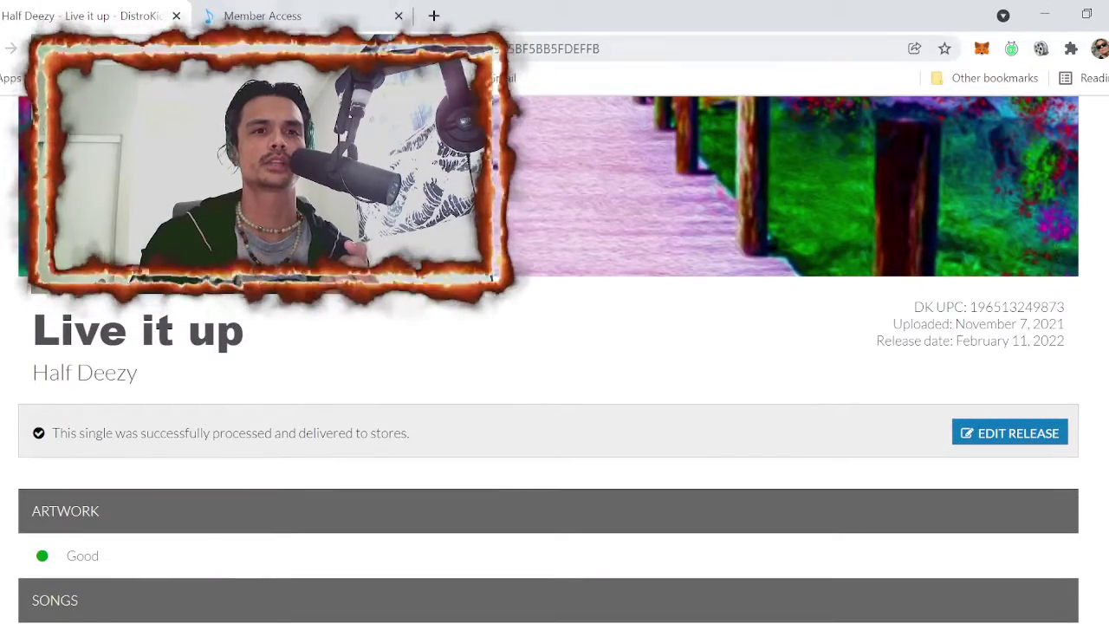
pyautogui.click(262, 15)
pyautogui.click(432, 536)
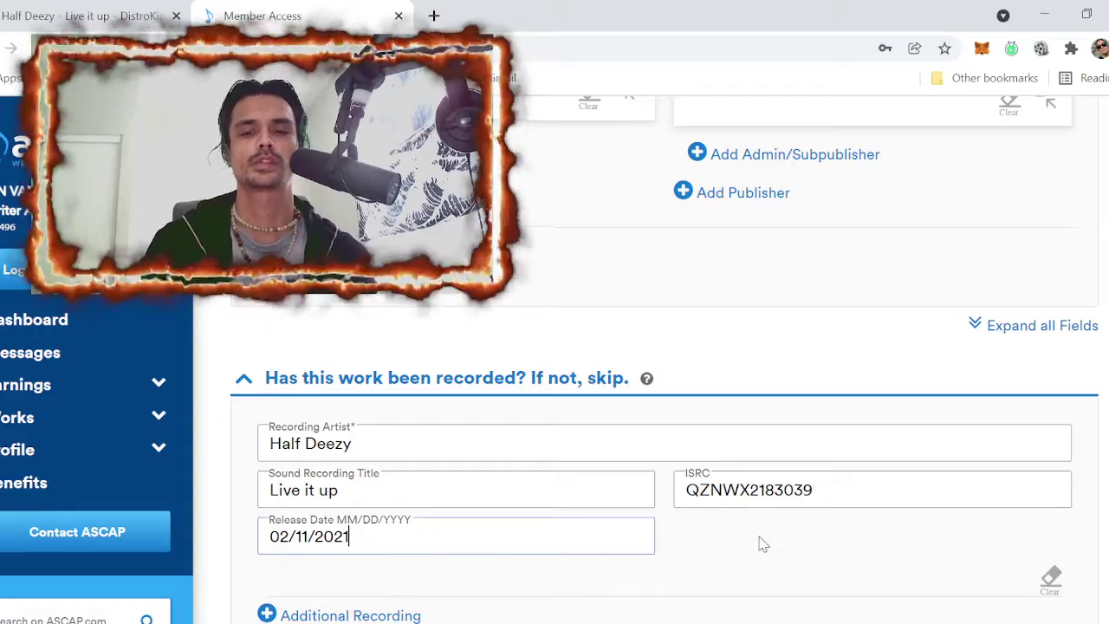
pyautogui.scroll(-2, 797, 550)
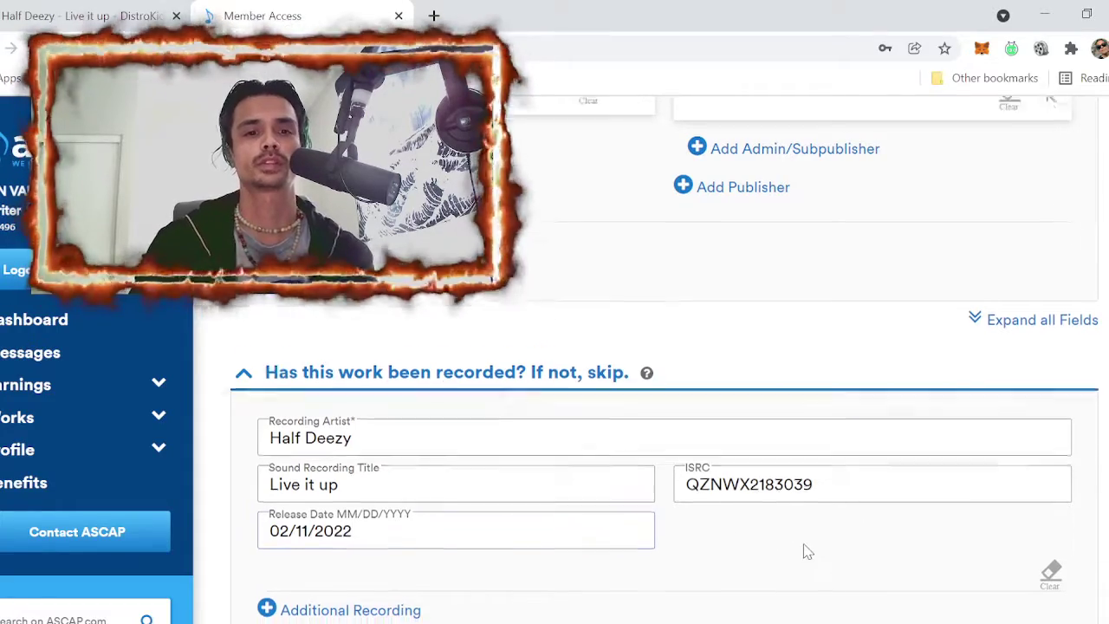
# Expand the section on whether the work has been performed and enter "Half Deezy" as the performer name
pyautogui.scroll(-1, 472, 502)
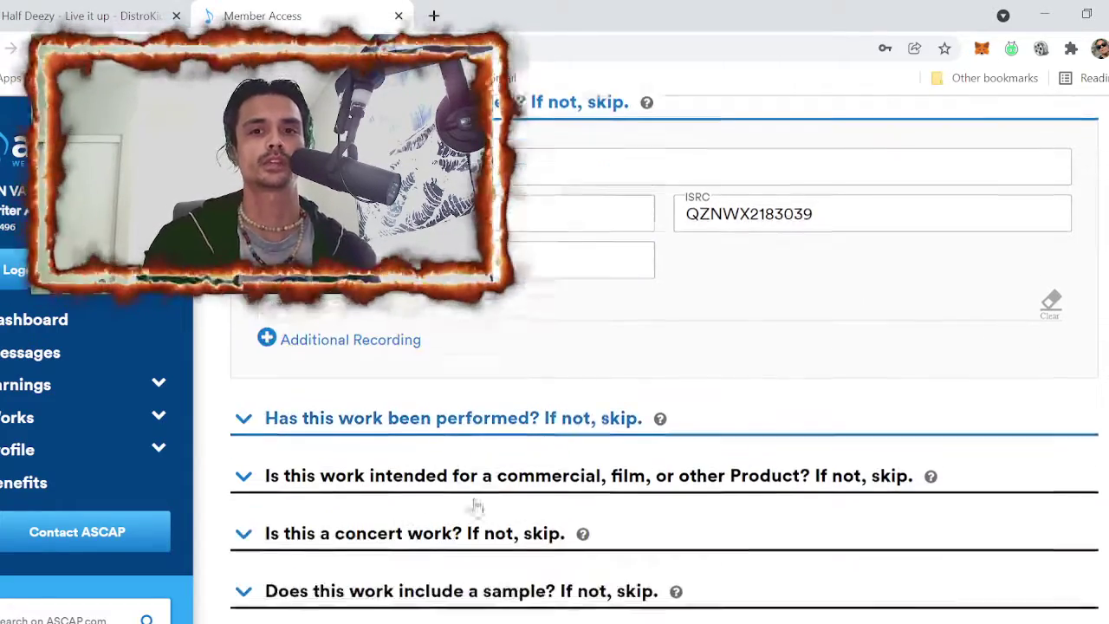
pyautogui.click(442, 415)
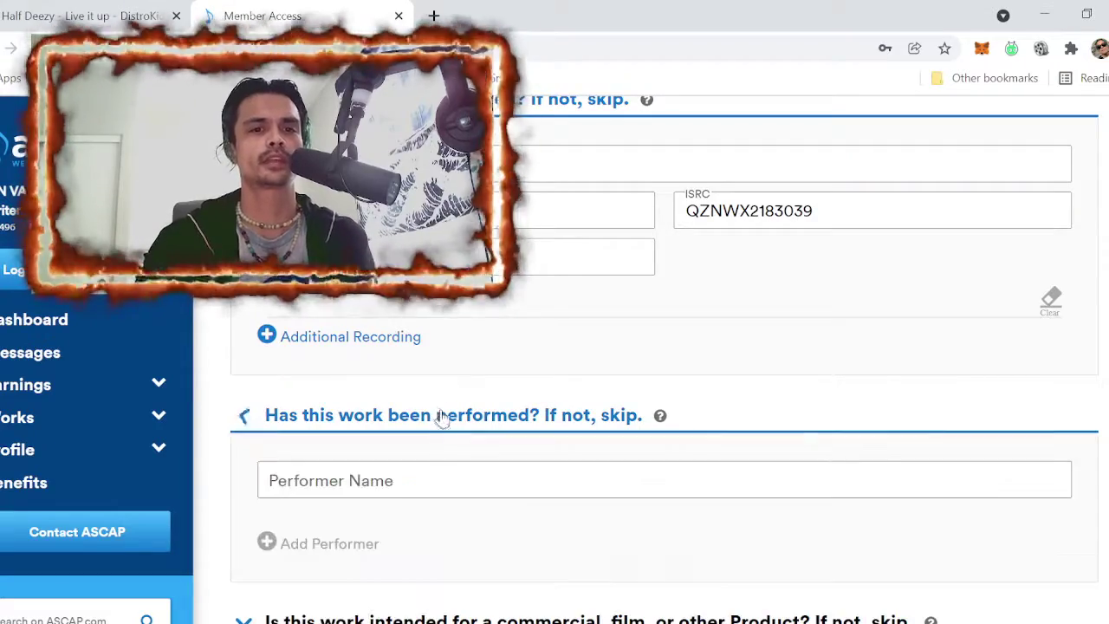
pyautogui.click(405, 478)
pyautogui.write('Half')
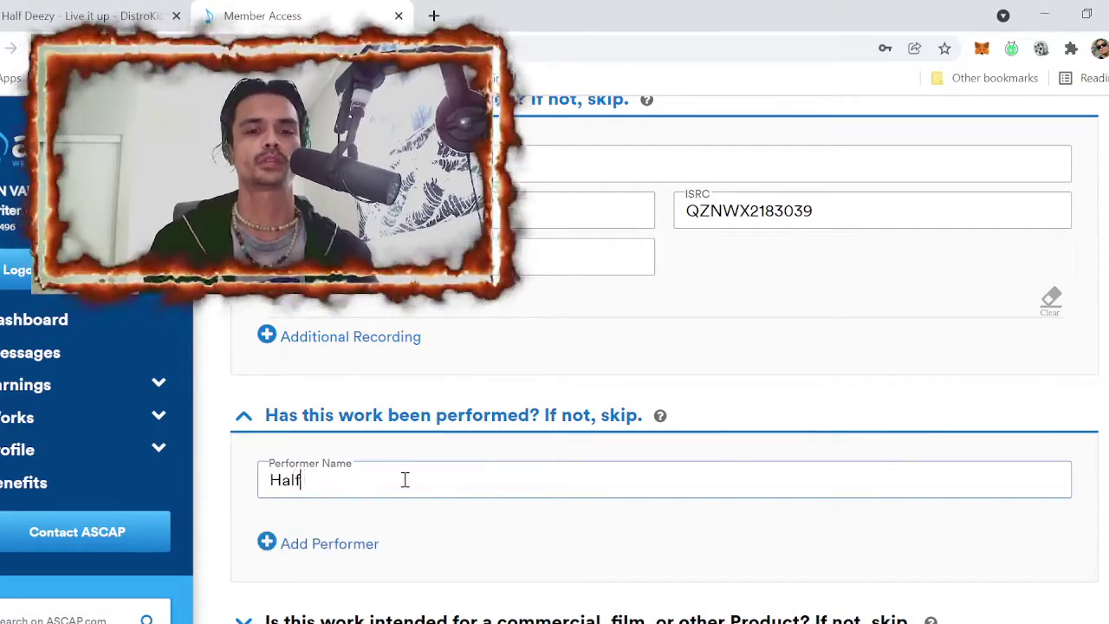
pyautogui.write(' Deezy')
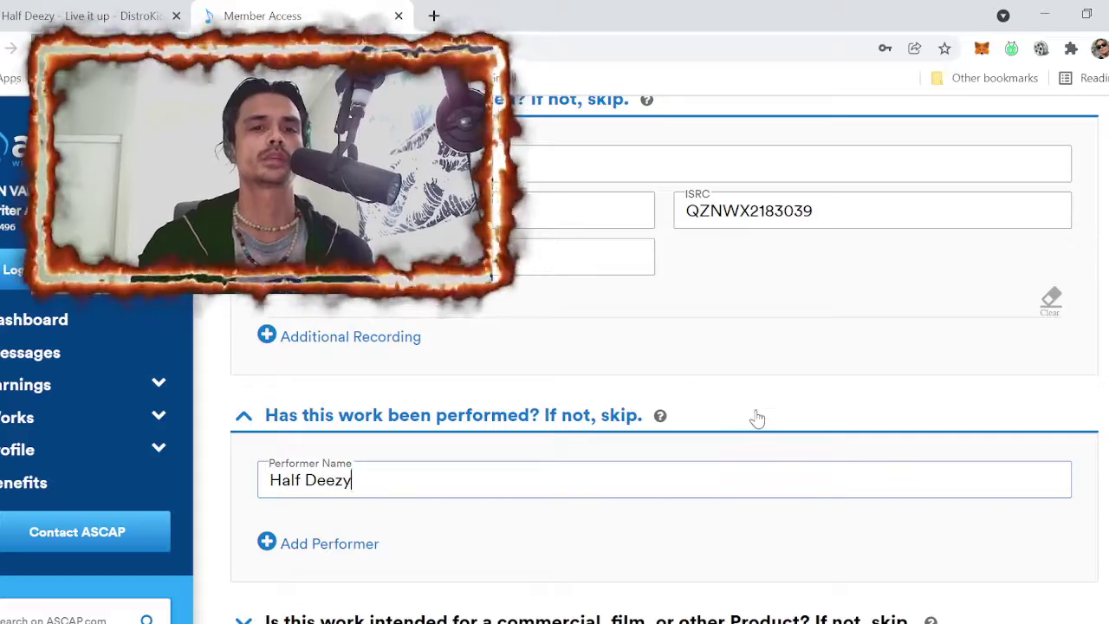
pyautogui.click(754, 416)
pyautogui.click(611, 424)
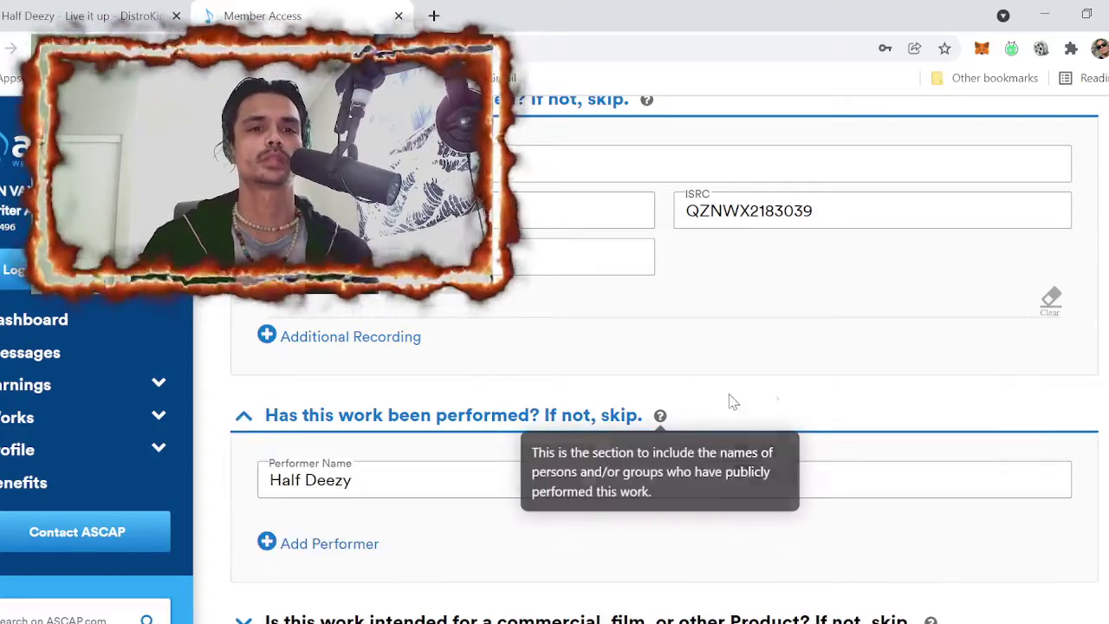
# Examine the optional sections on samples, concert works and commercial, film or product use, collapsing each one without filling it in
pyautogui.scroll(-3, 770, 396)
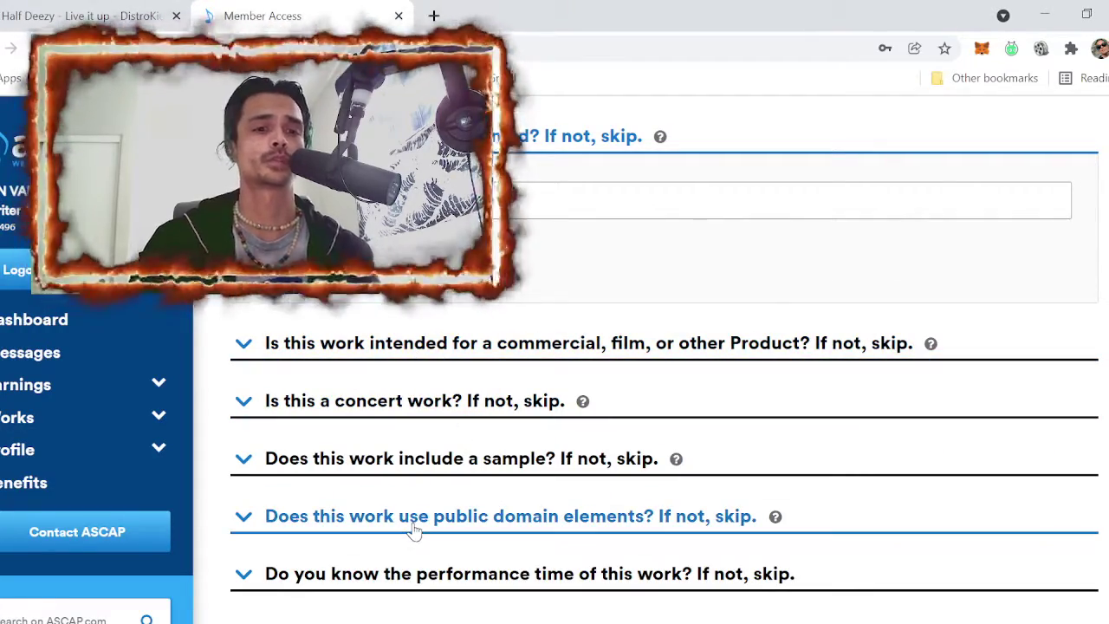
pyautogui.click(435, 471)
pyautogui.scroll(-2, 574, 485)
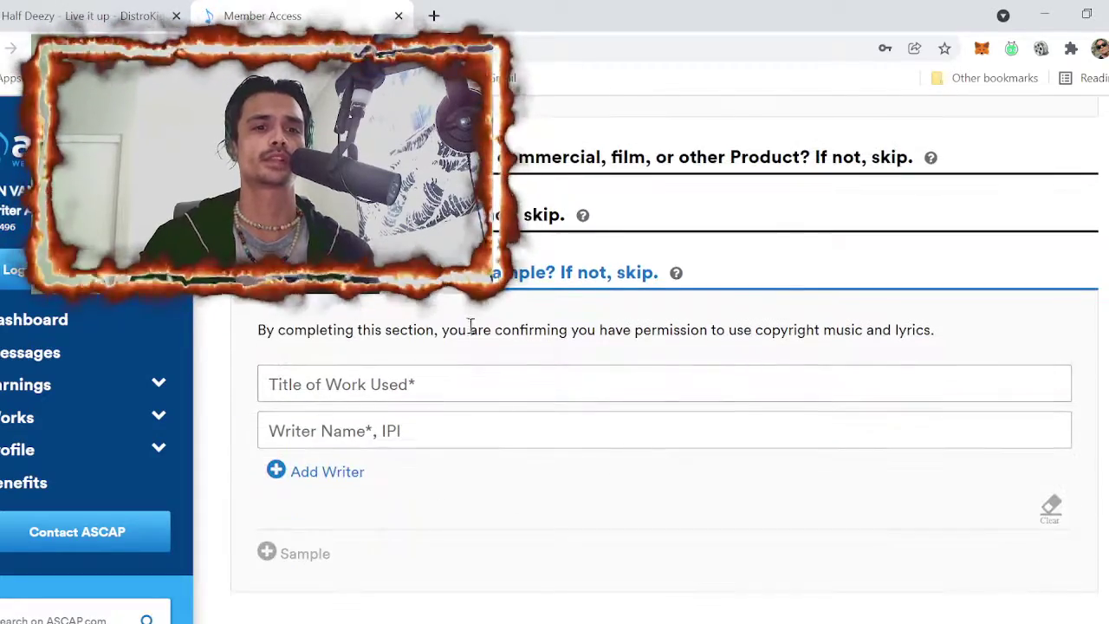
pyautogui.click(459, 273)
pyautogui.click(451, 216)
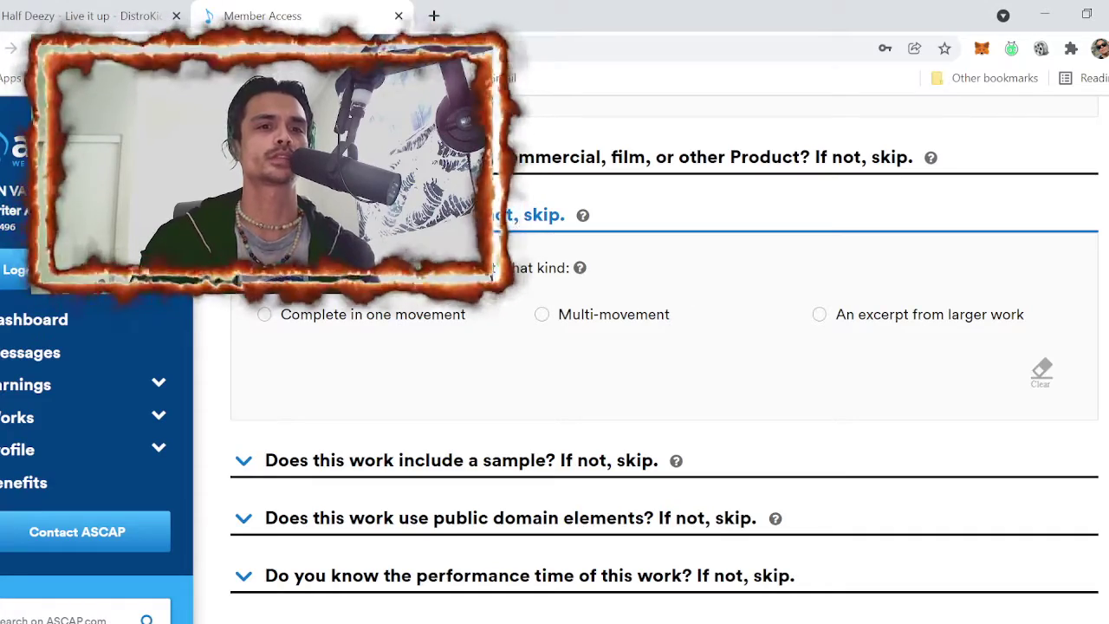
pyautogui.click(450, 216)
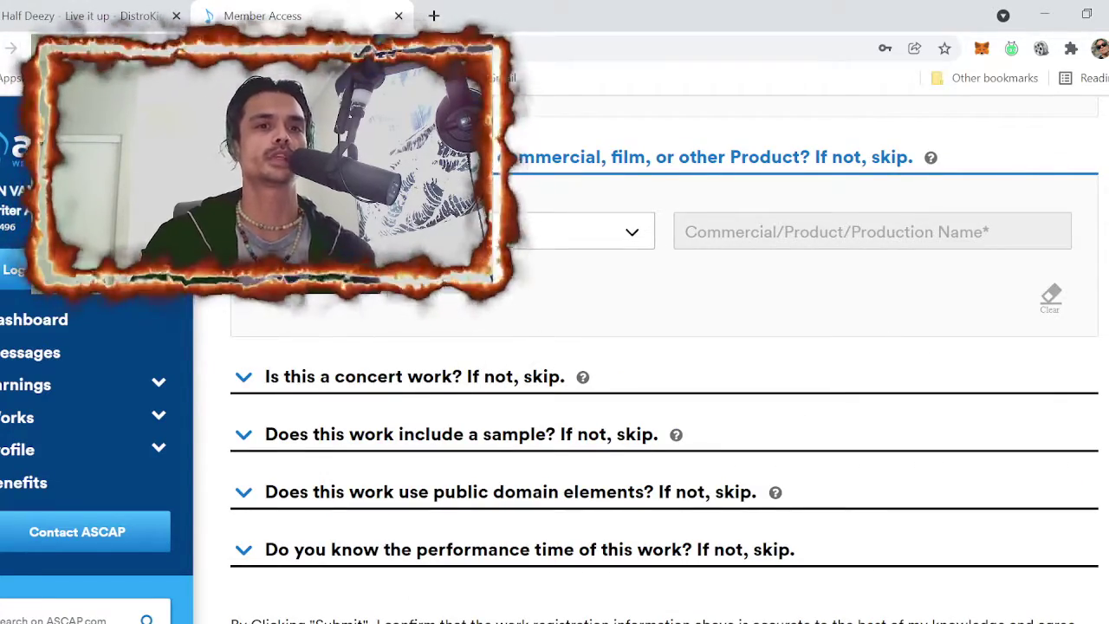
pyautogui.click(420, 157)
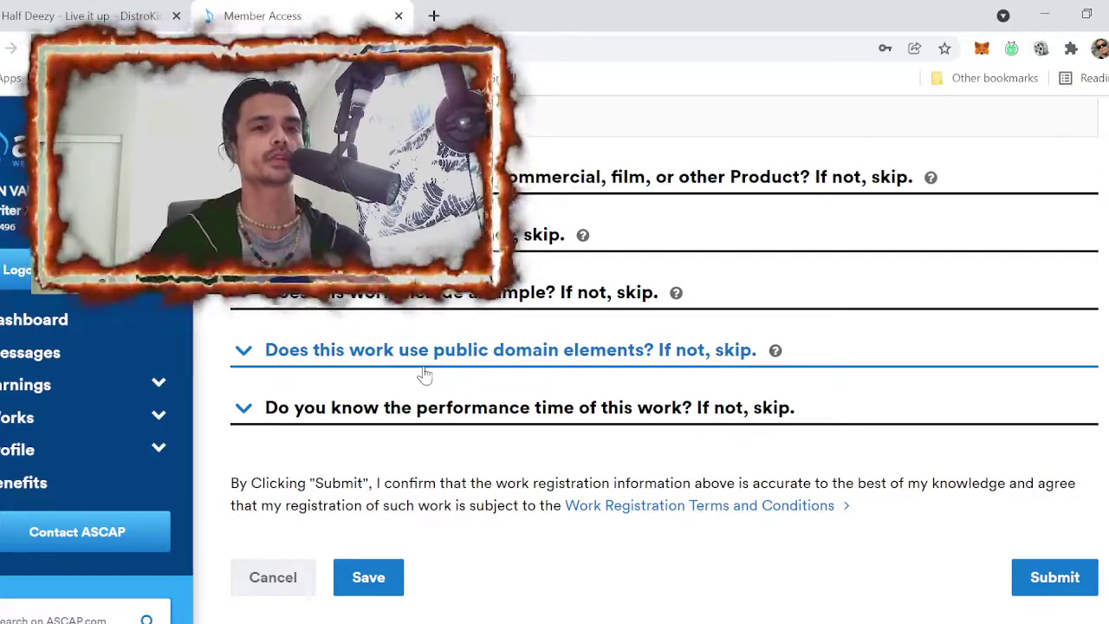
# Expand the performance time section, enter a duration of 00:03:06, and submit the work registration
pyautogui.click(407, 416)
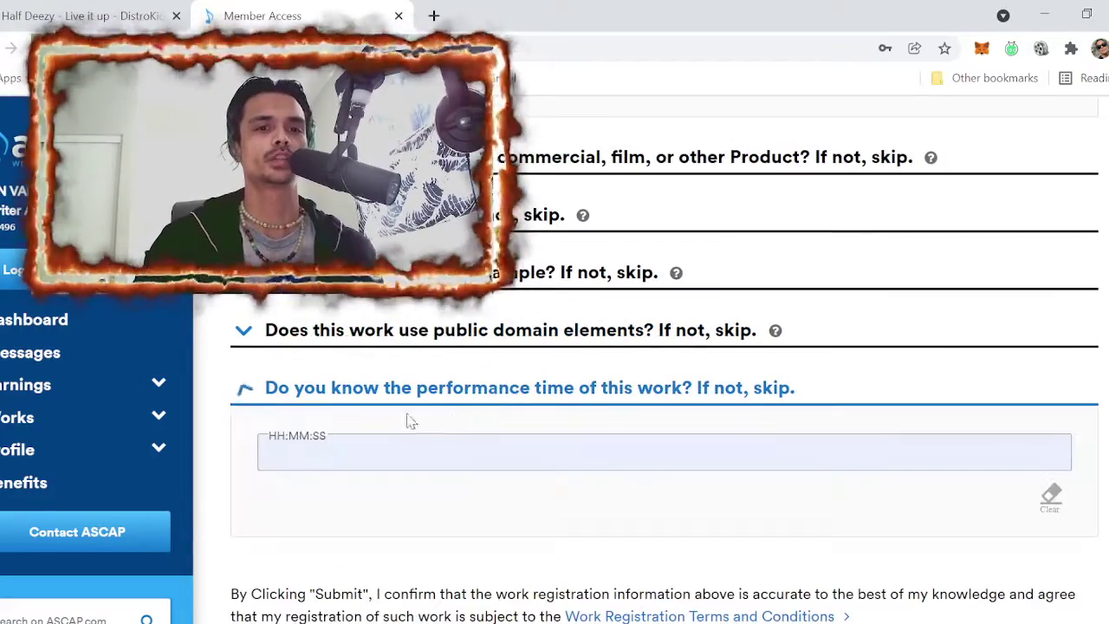
pyautogui.click(403, 453)
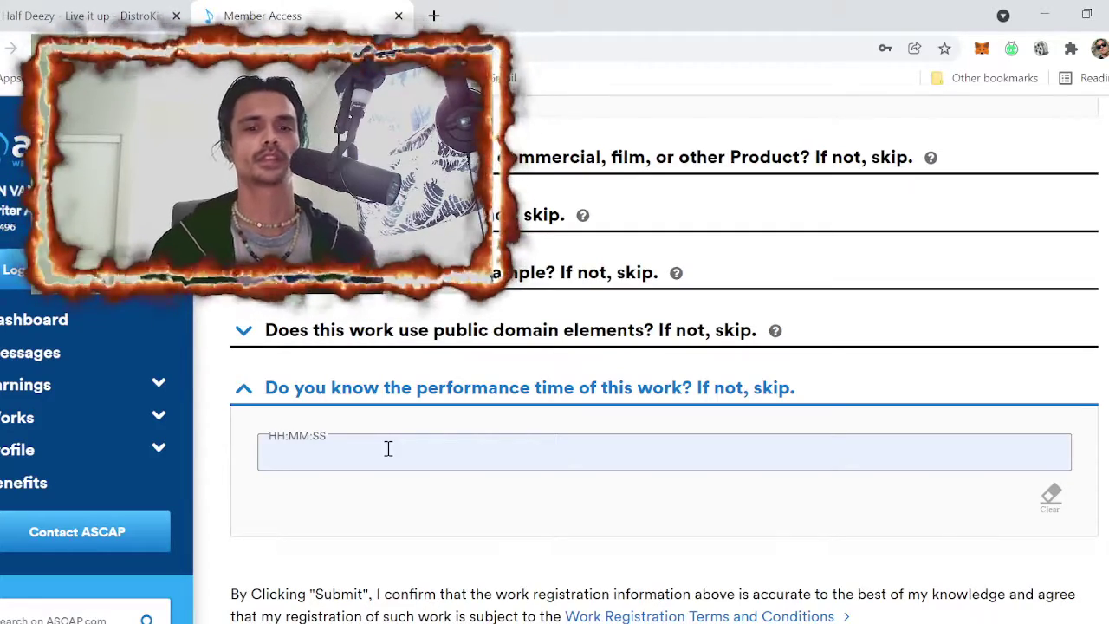
pyautogui.click(417, 443)
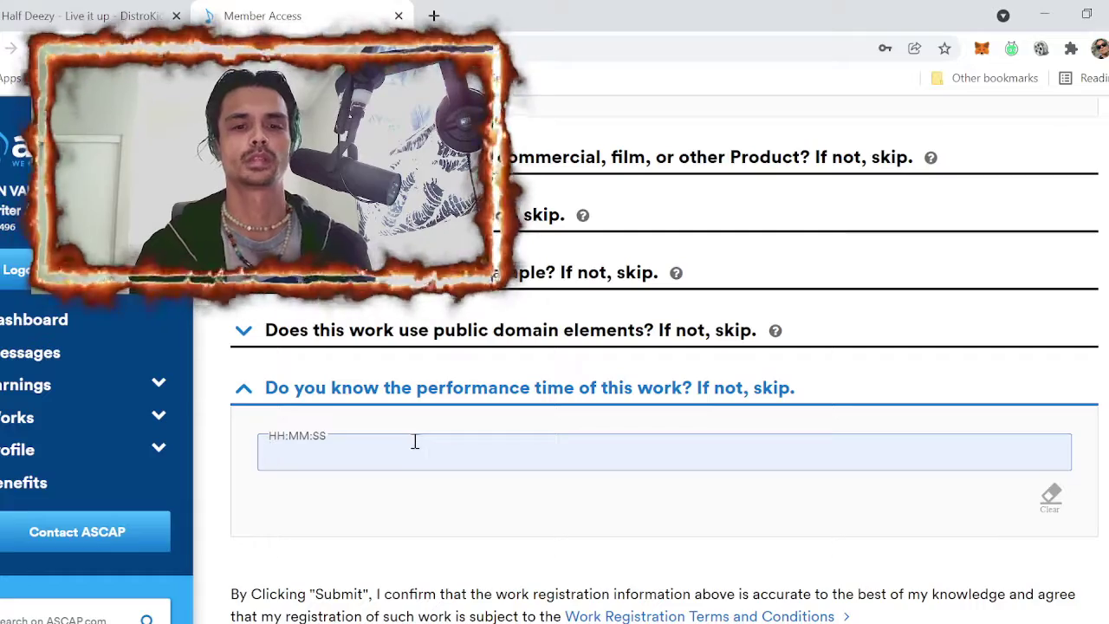
pyautogui.write('00:')
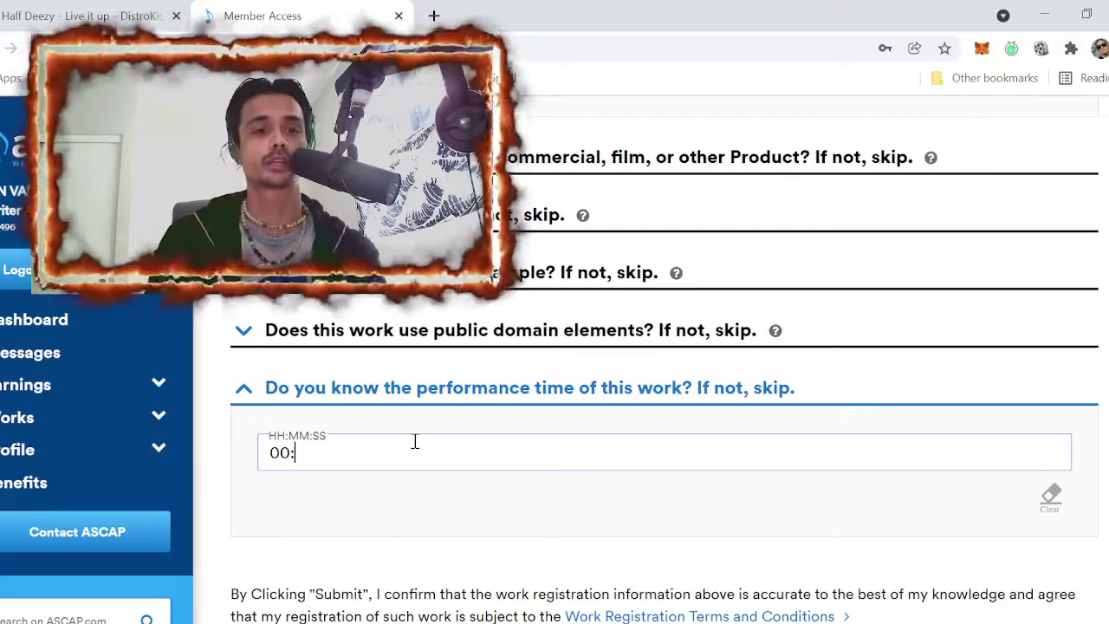
pyautogui.write('03:')
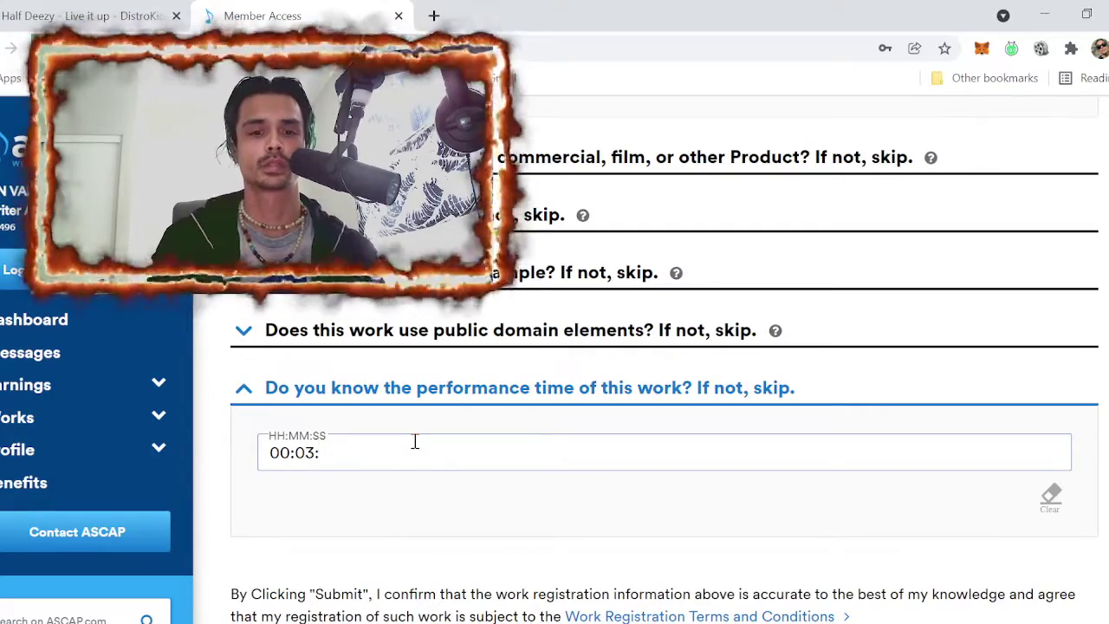
pyautogui.write('06')
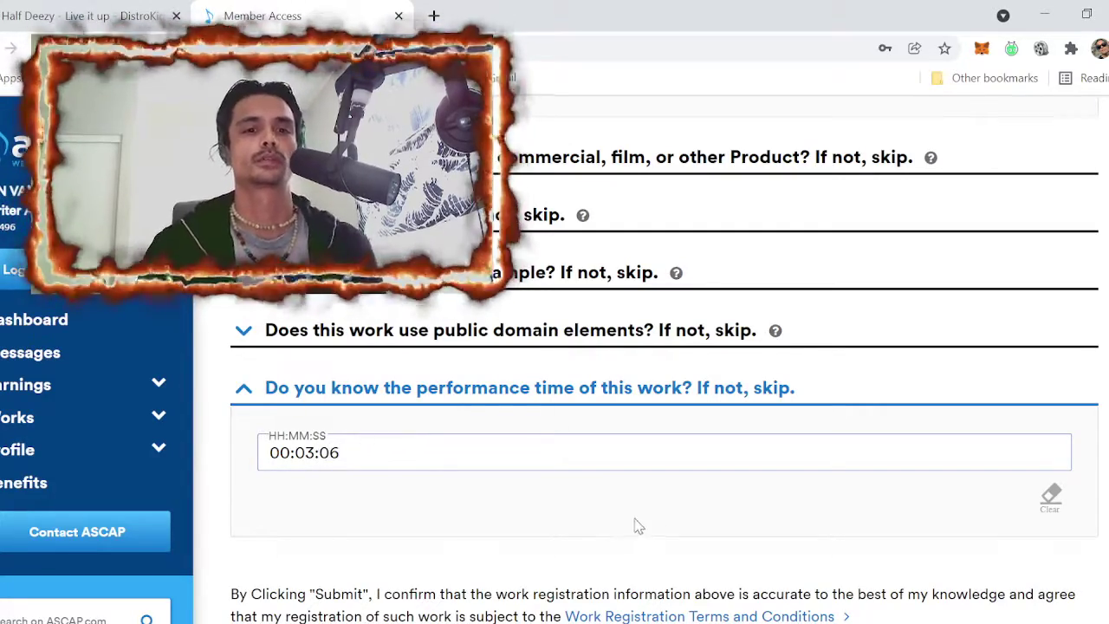
pyautogui.scroll(-1, 639, 525)
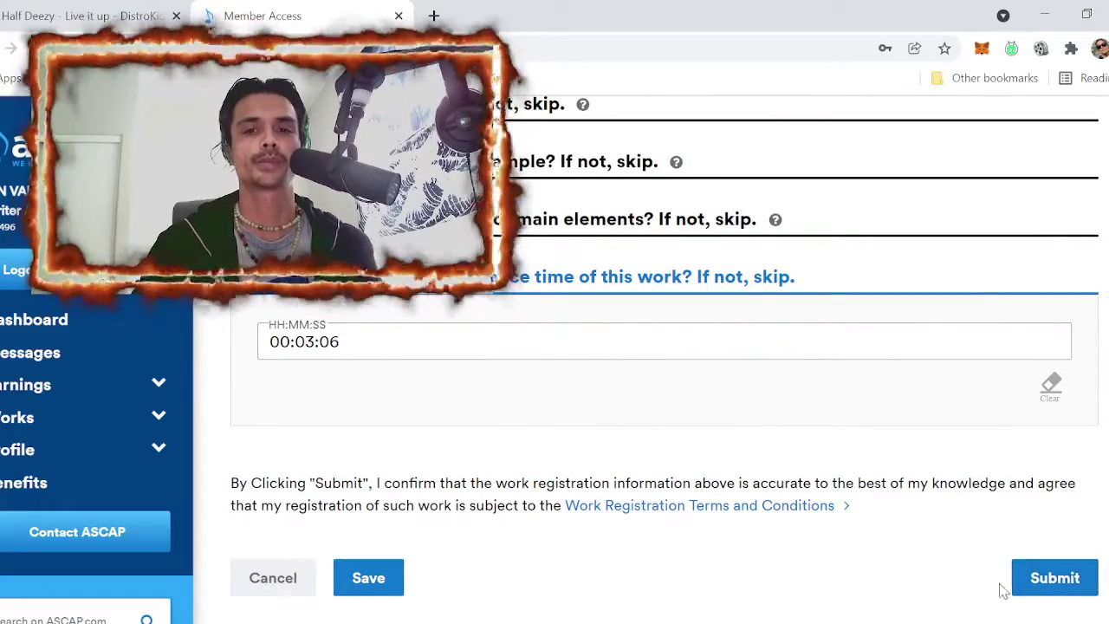
pyautogui.click(1034, 579)
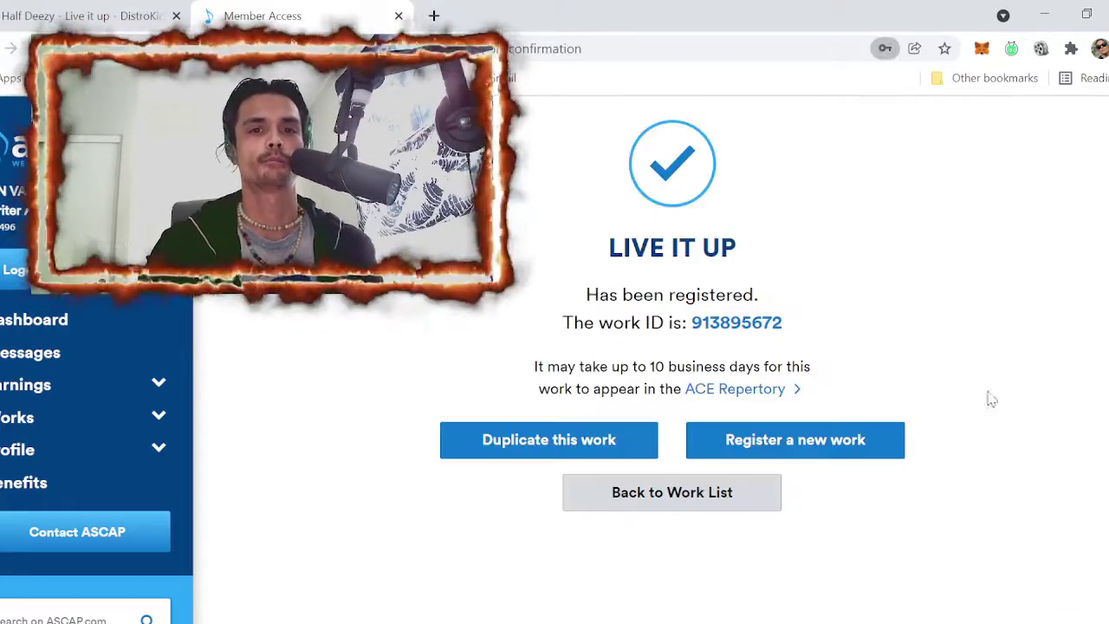